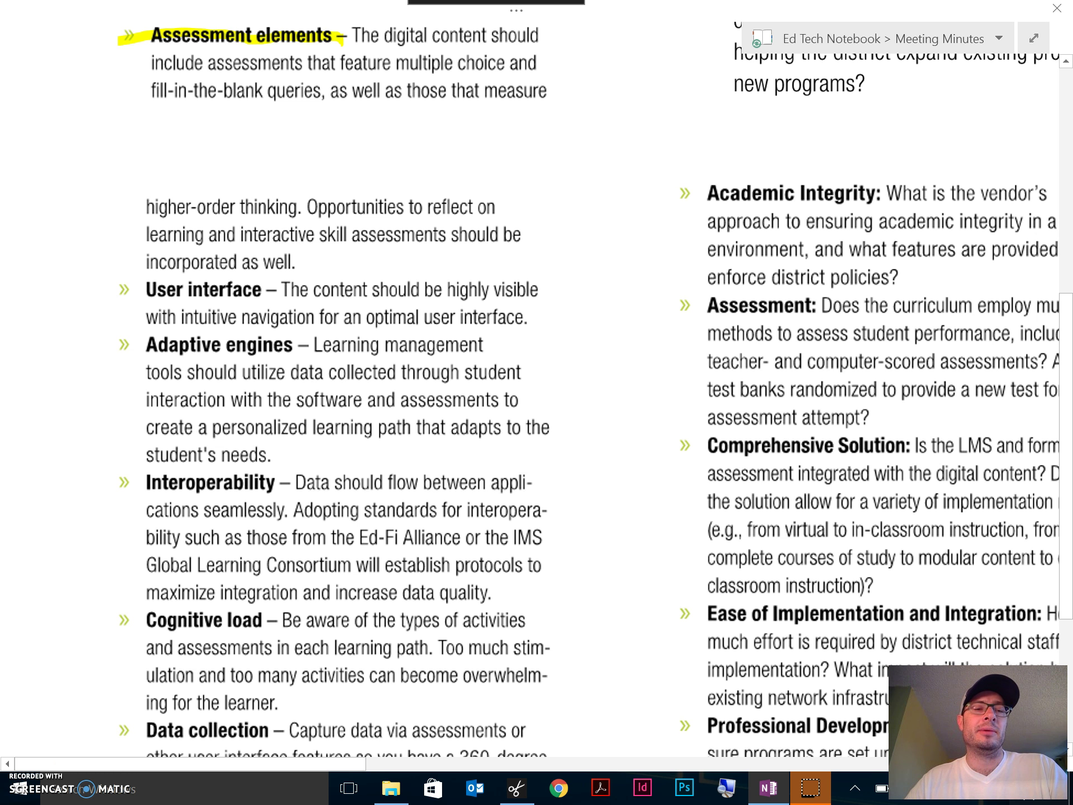
Highlight the "User interface" heading and the whole "Cognitive load" bullet in yellow
{"action": "left_click_drag", "start_coordinate": [267, 290], "coordinate": [119, 288]}
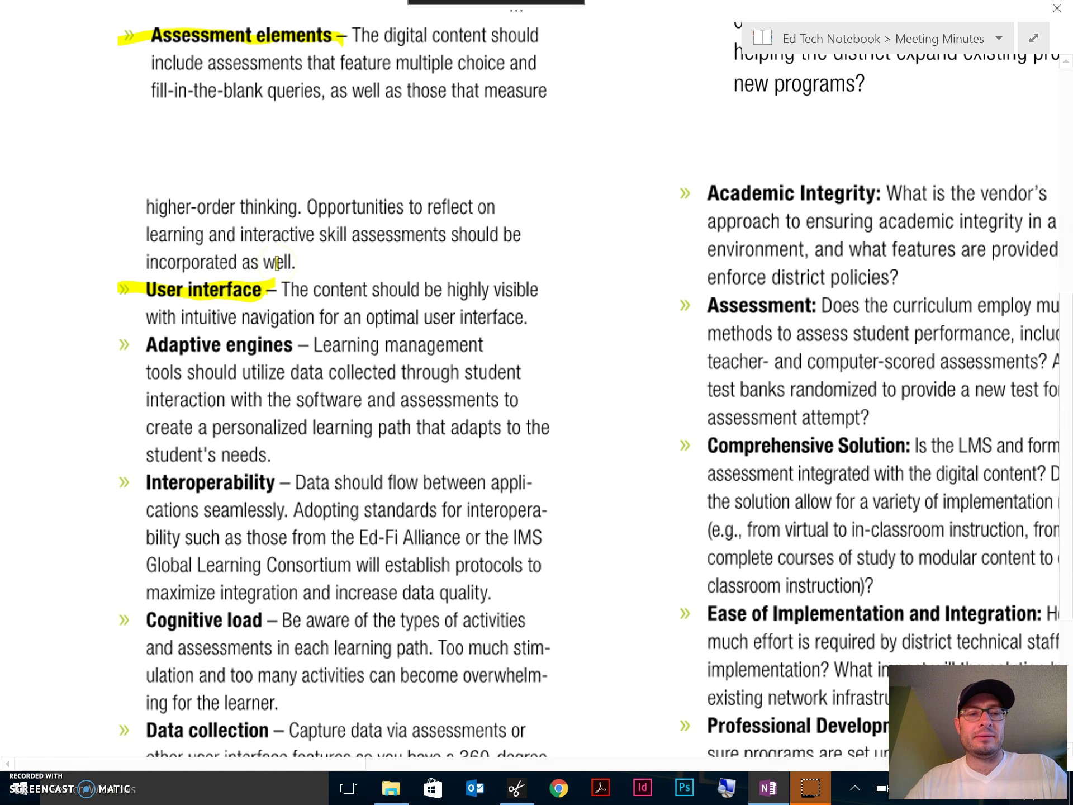
{"action": "scroll", "coordinate": [203, 363], "scroll_direction": "down", "scroll_amount": 5}
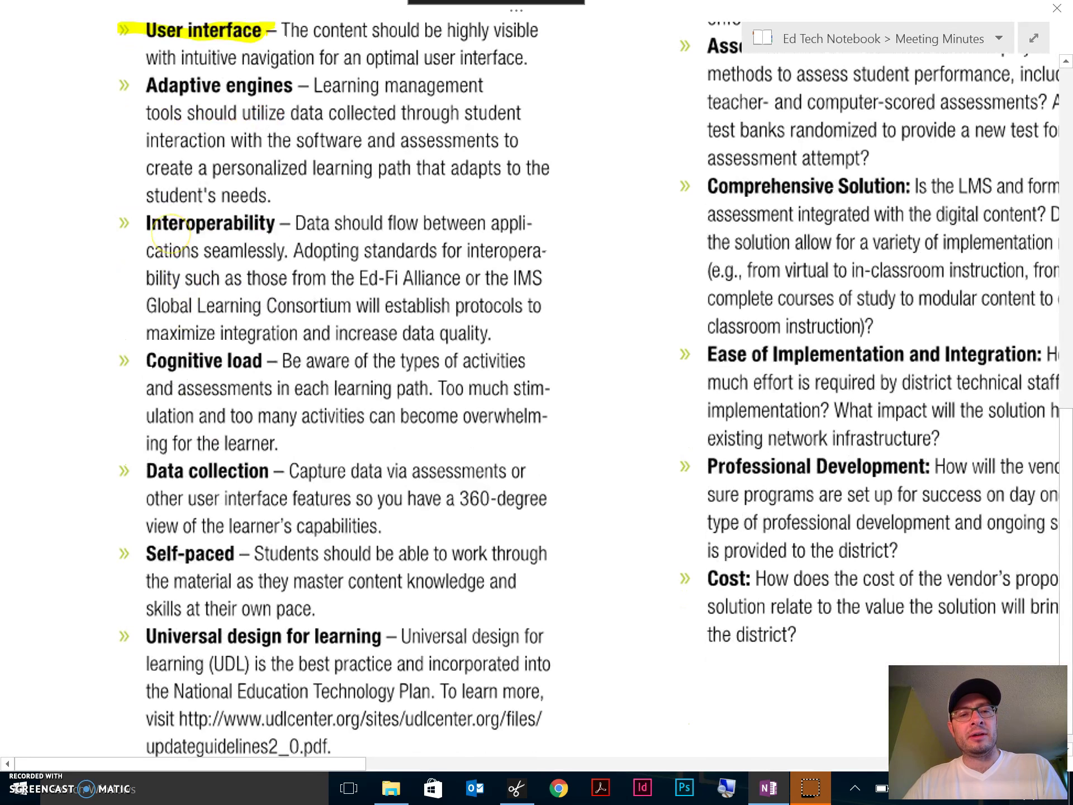
{"action": "left_click_drag", "start_coordinate": [551, 358], "coordinate": [141, 371]}
{"action": "left_click_drag", "start_coordinate": [554, 391], "coordinate": [114, 414]}
{"action": "left_click_drag", "start_coordinate": [546, 421], "coordinate": [119, 434]}
{"action": "left_click_drag", "start_coordinate": [302, 453], "coordinate": [131, 438]}
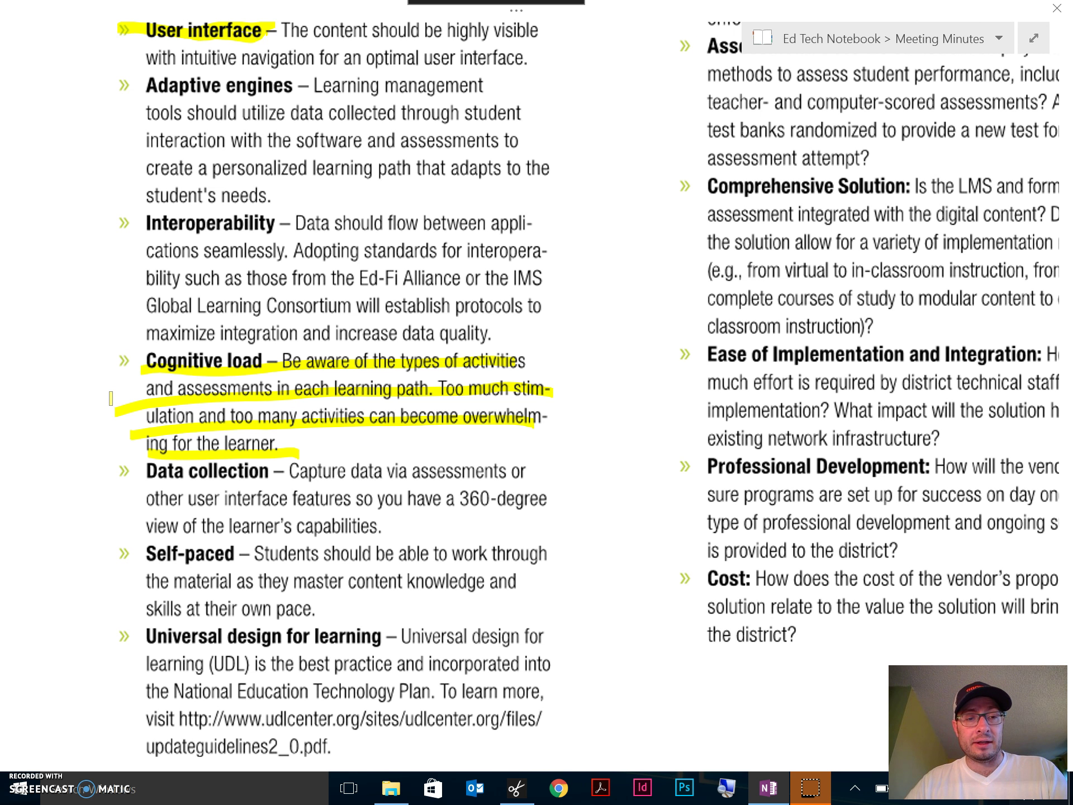
Highlight the section tabs and _Collaboration Space in the Poverty in America notebook screenshot beside the article
{"action": "scroll", "coordinate": [158, 419], "scroll_direction": "down", "scroll_amount": 3}
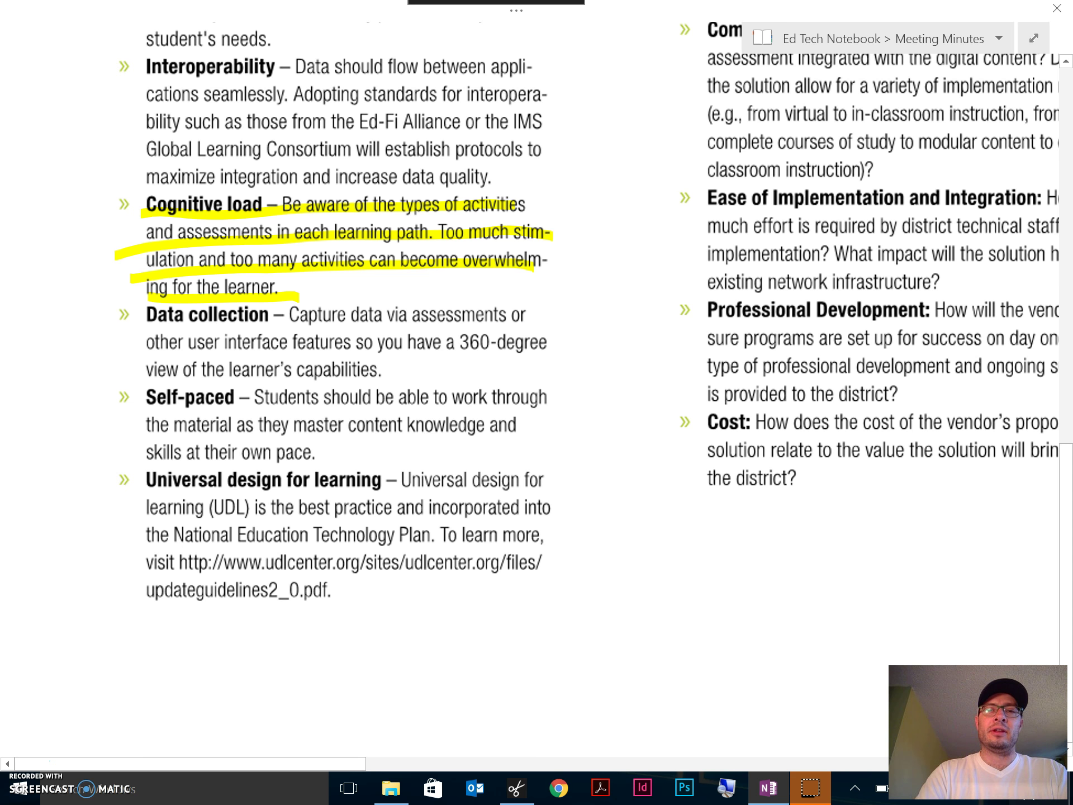
{"action": "scroll", "coordinate": [335, 301], "scroll_direction": "down", "scroll_amount": 5}
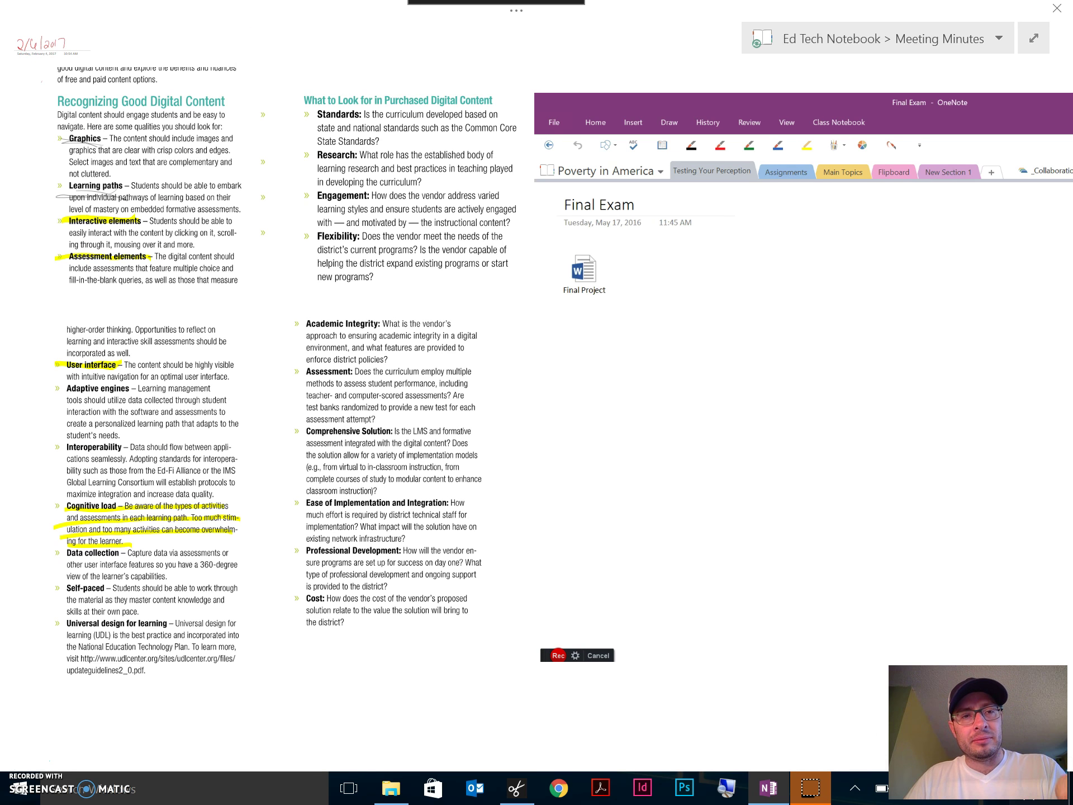
{"action": "left_click_drag", "start_coordinate": [290, 83], "coordinate": [270, 256]}
{"action": "left_click_drag", "start_coordinate": [461, 381], "coordinate": [29, 364]}
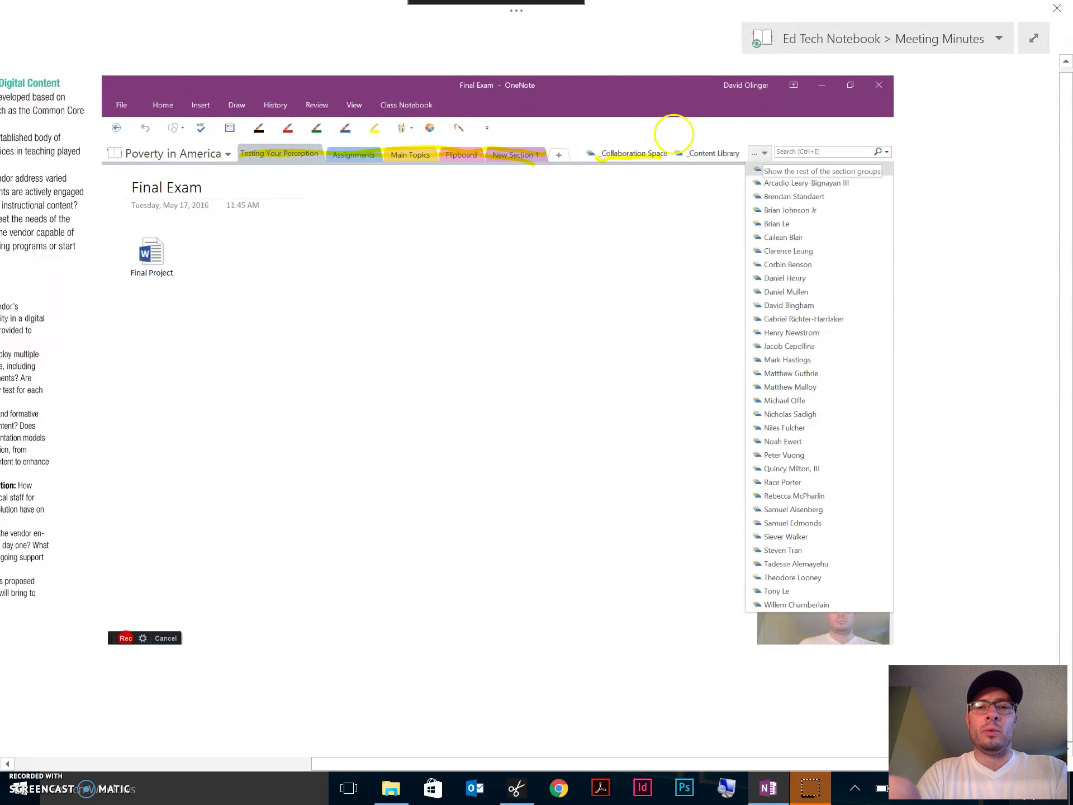
Highlight _Content Library and one student's section group name in the pasted notebook screenshot
{"action": "scroll", "coordinate": [678, 134], "scroll_direction": "up", "scroll_amount": 5}
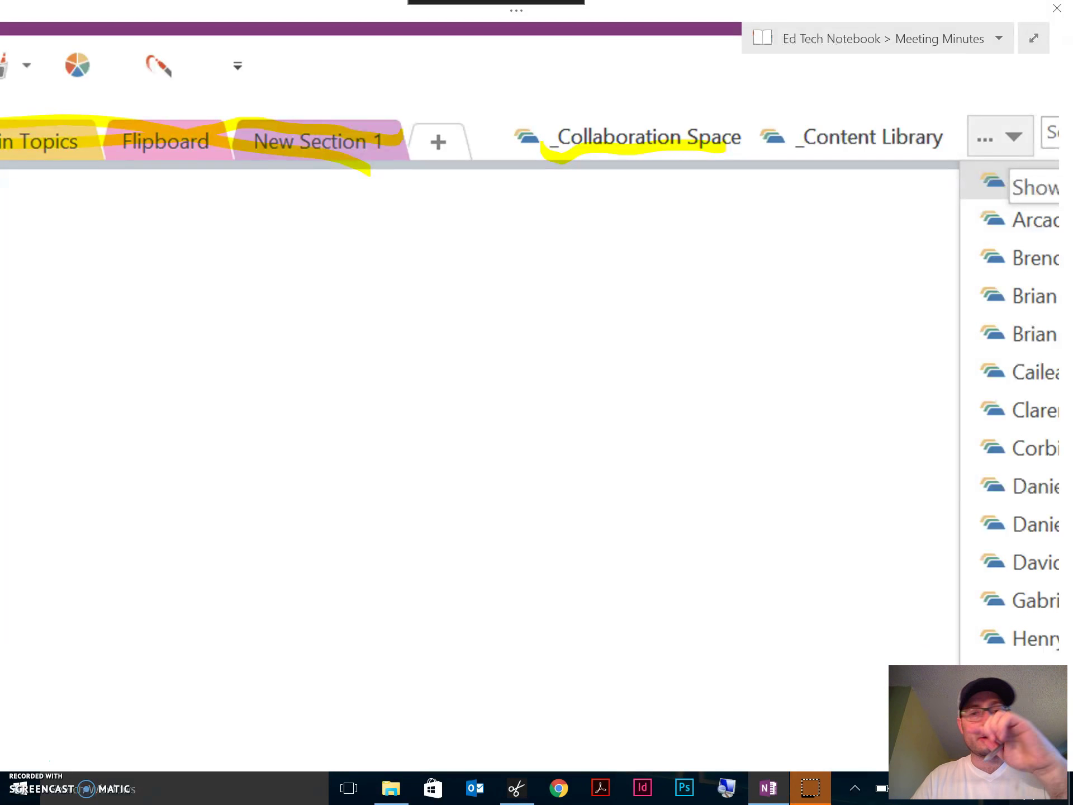
{"action": "left_click_drag", "start_coordinate": [773, 378], "coordinate": [377, 366]}
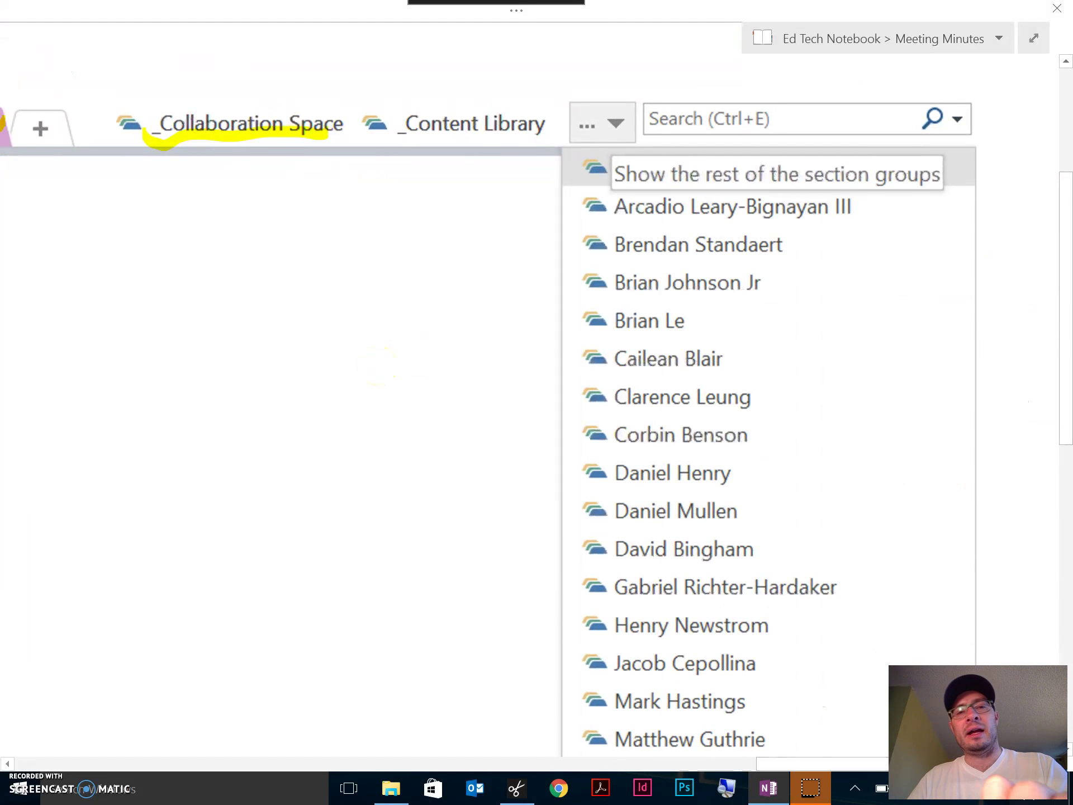
{"action": "left_click_drag", "start_coordinate": [542, 127], "coordinate": [373, 121]}
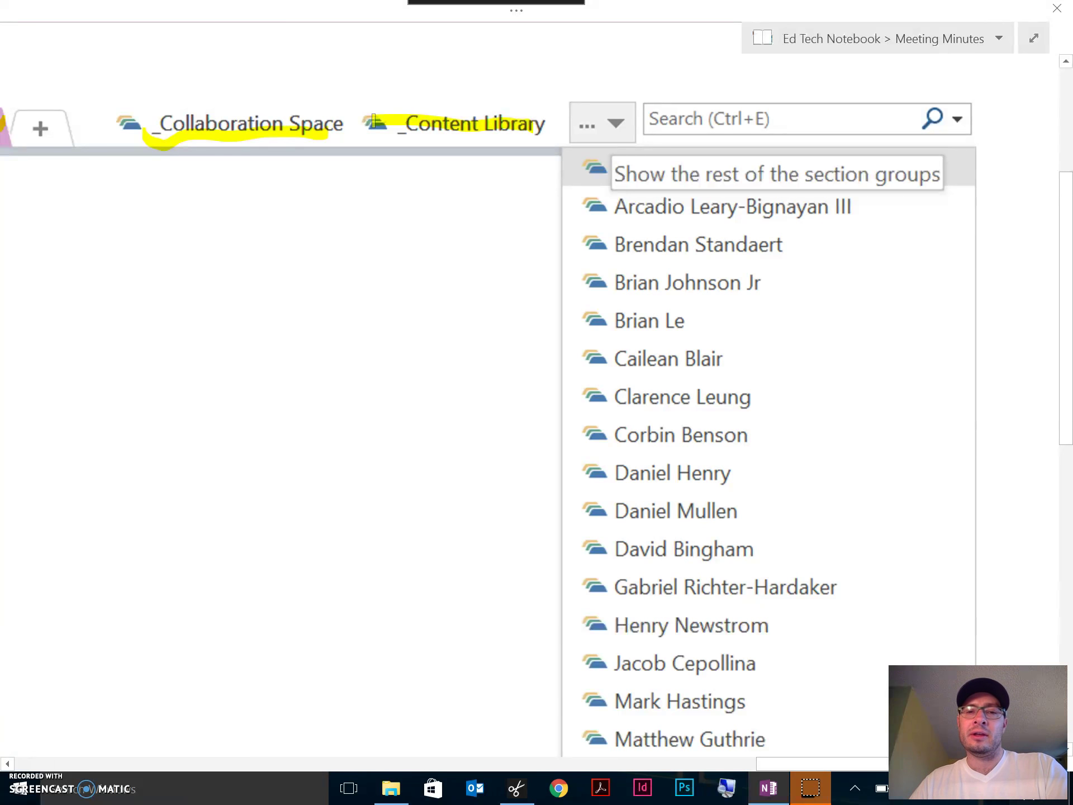
{"action": "left_click_drag", "start_coordinate": [838, 427], "coordinate": [656, 187]}
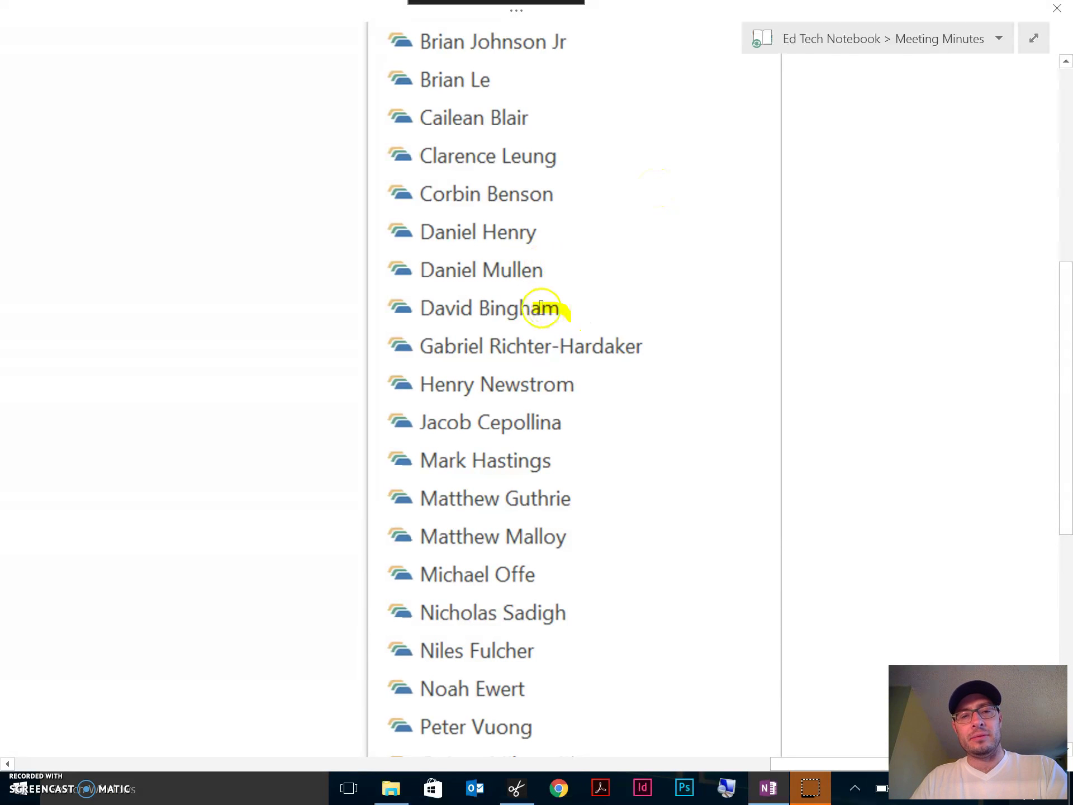
{"action": "left_click_drag", "start_coordinate": [541, 307], "coordinate": [355, 313]}
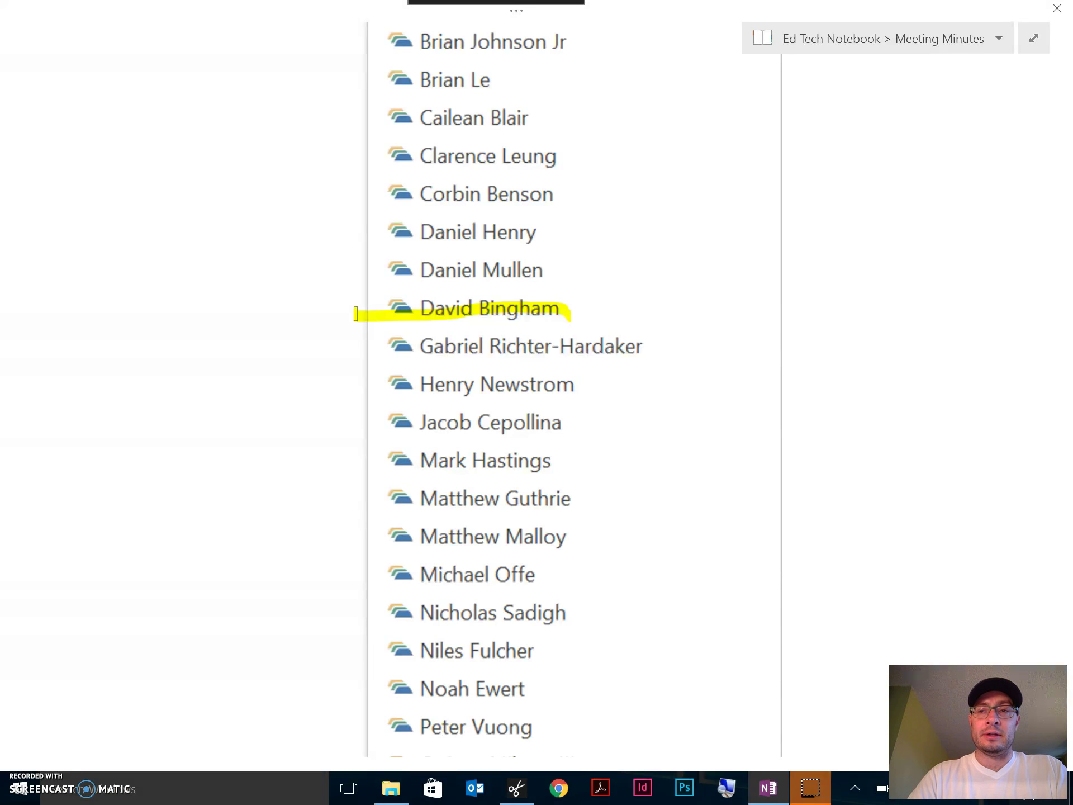
Leave the full-page view and list the Ed Tech Notebook's remaining sections and section groups
{"action": "left_click", "coordinate": [1033, 38]}
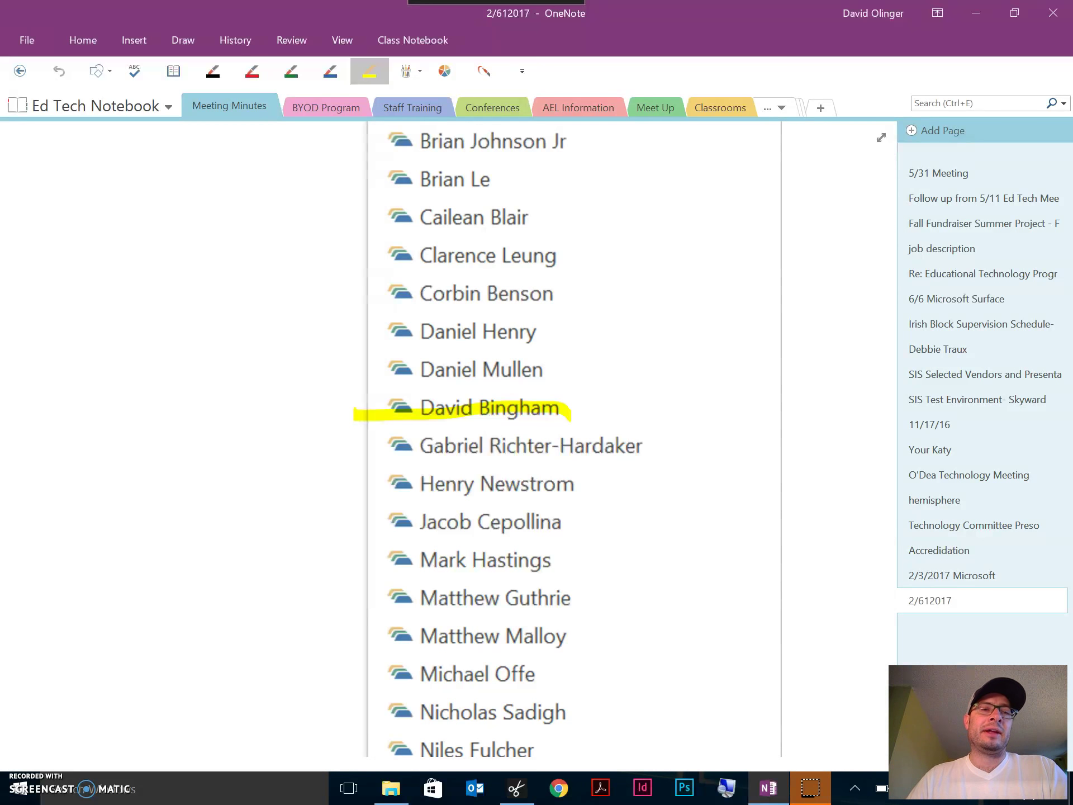
{"action": "scroll", "coordinate": [520, 392], "scroll_direction": "down", "scroll_amount": 5}
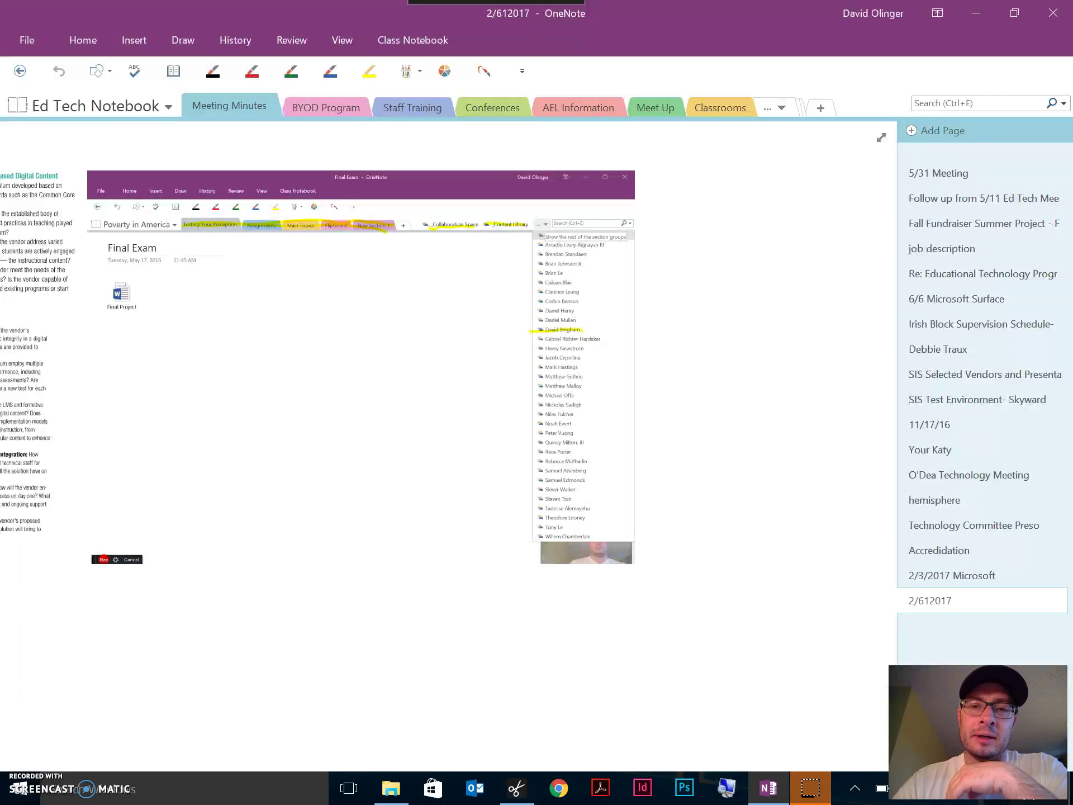
{"action": "left_click", "coordinate": [782, 107]}
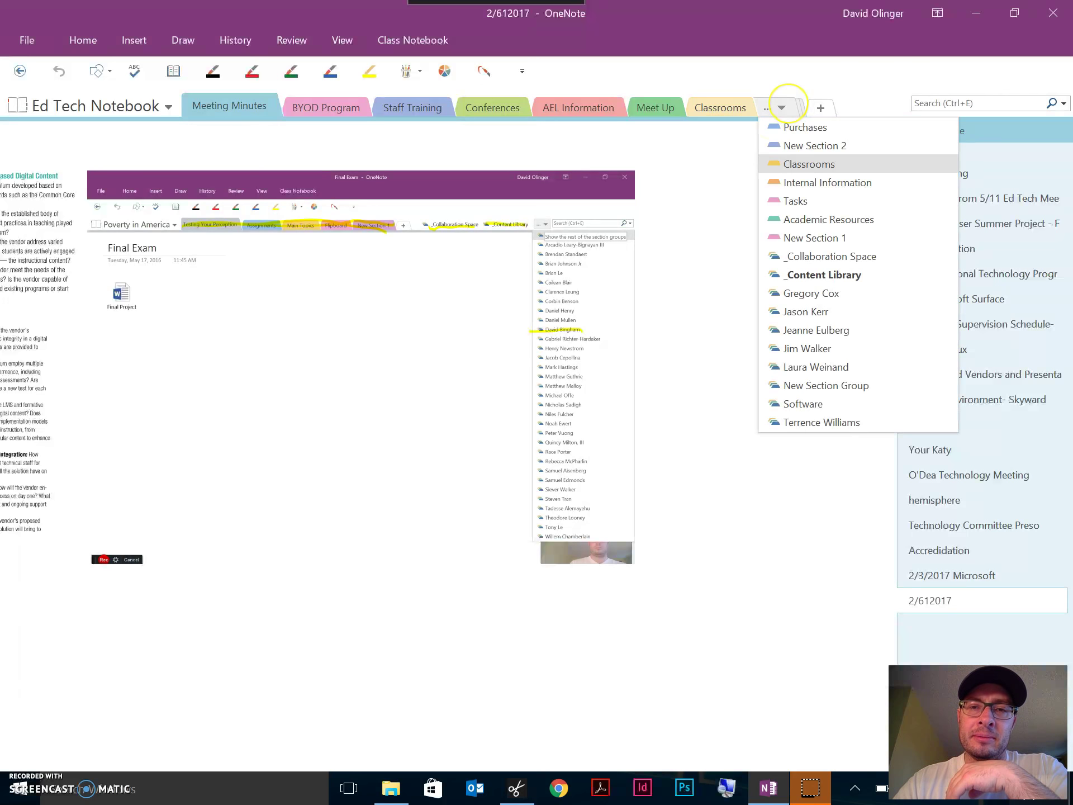
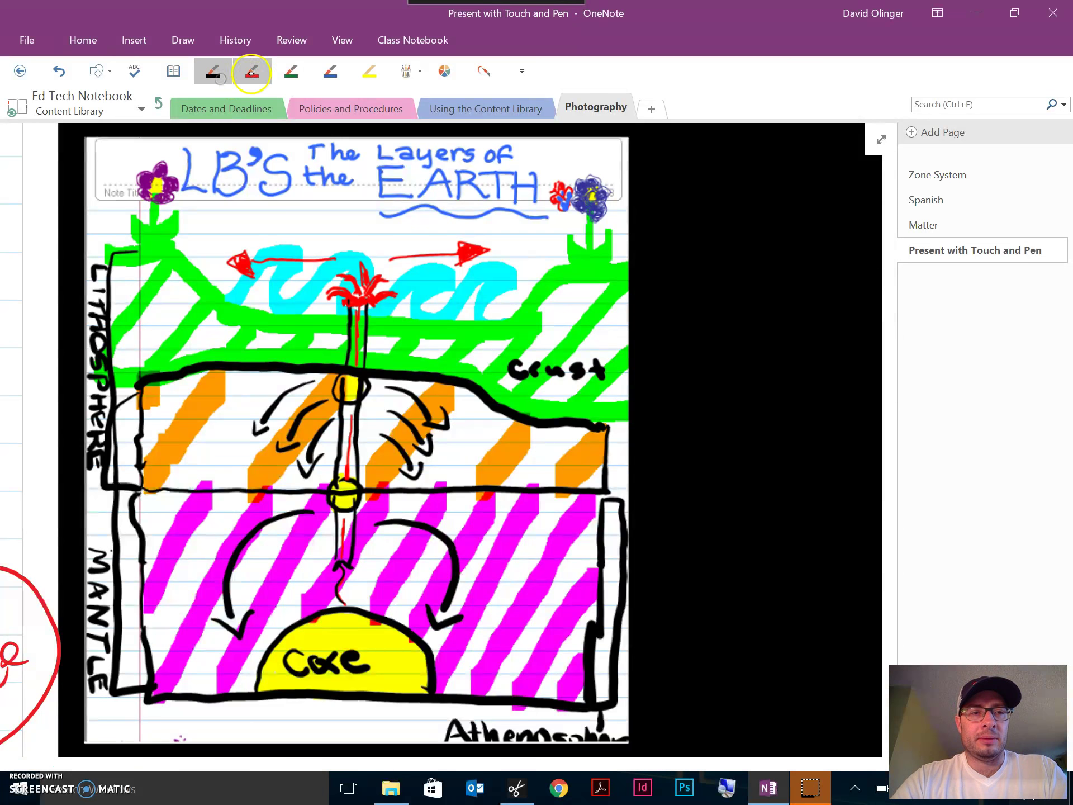
Review the color and thickness options for the red pen without changing them
{"action": "left_click", "coordinate": [444, 71]}
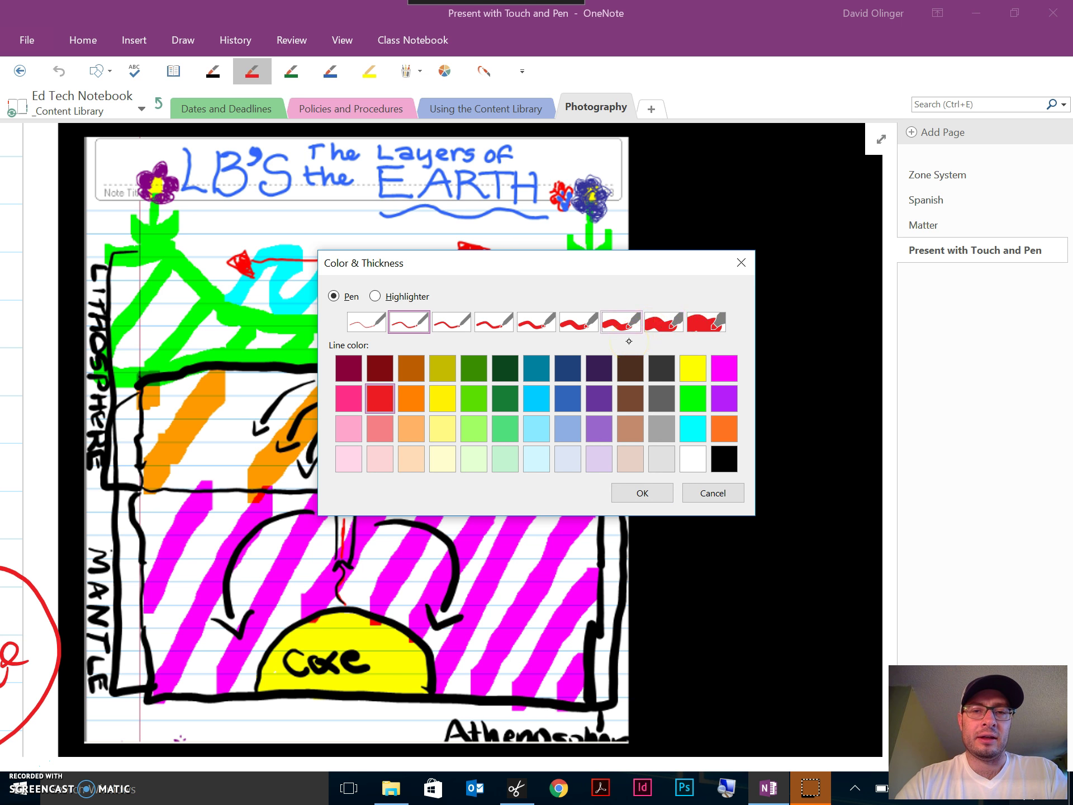
{"action": "left_click", "coordinate": [741, 263]}
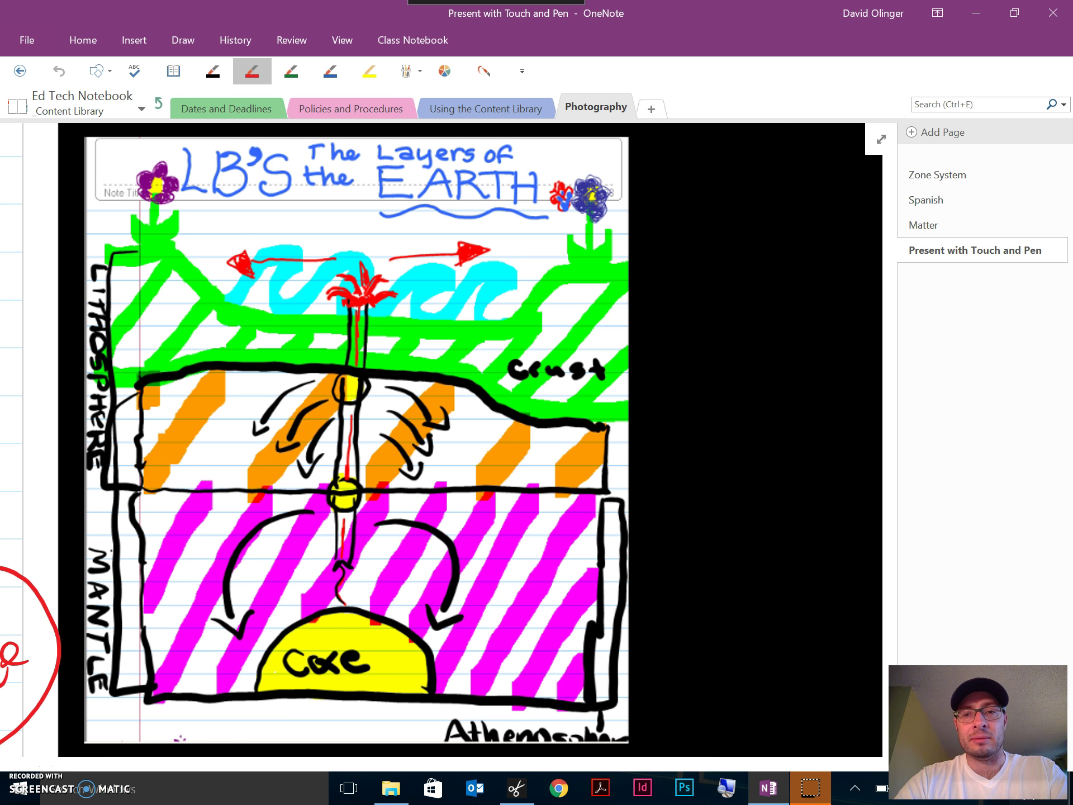
Look through the Present with Touch and Pen page, examining its inked notes, weather maps, topographic map and India dynasty maps
{"action": "scroll", "coordinate": [639, 548], "scroll_direction": "down", "scroll_amount": 5}
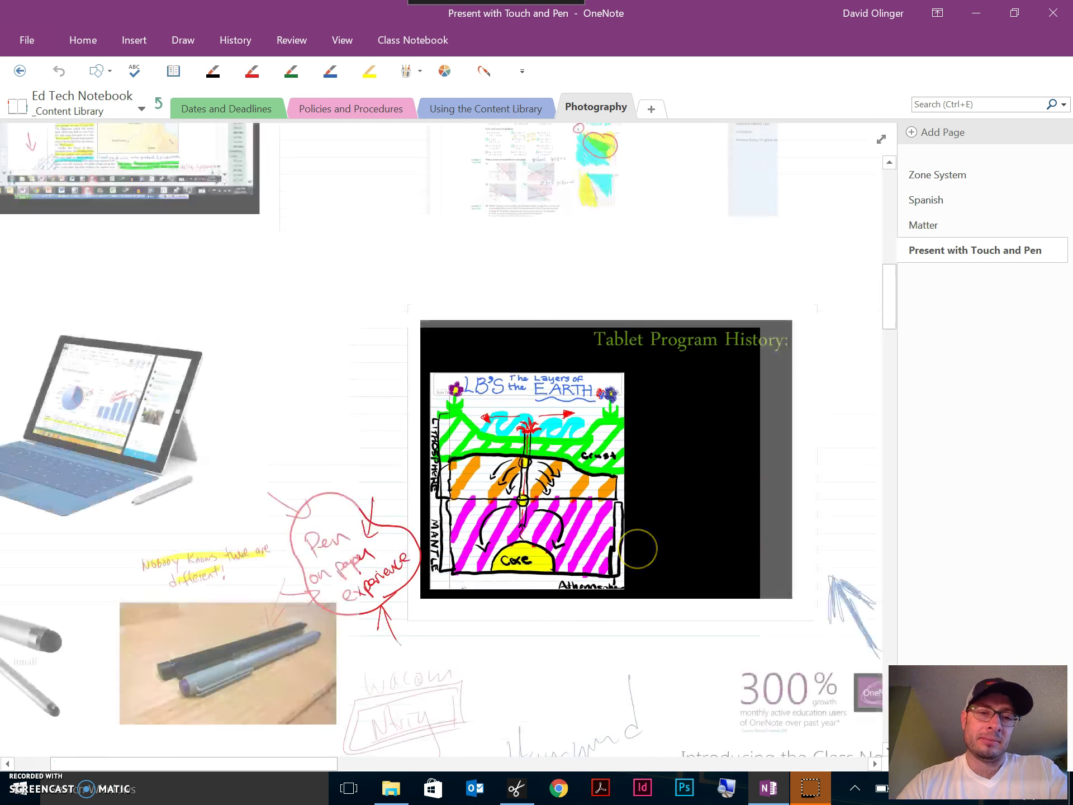
{"action": "scroll", "coordinate": [702, 400], "scroll_direction": "down", "scroll_amount": 3}
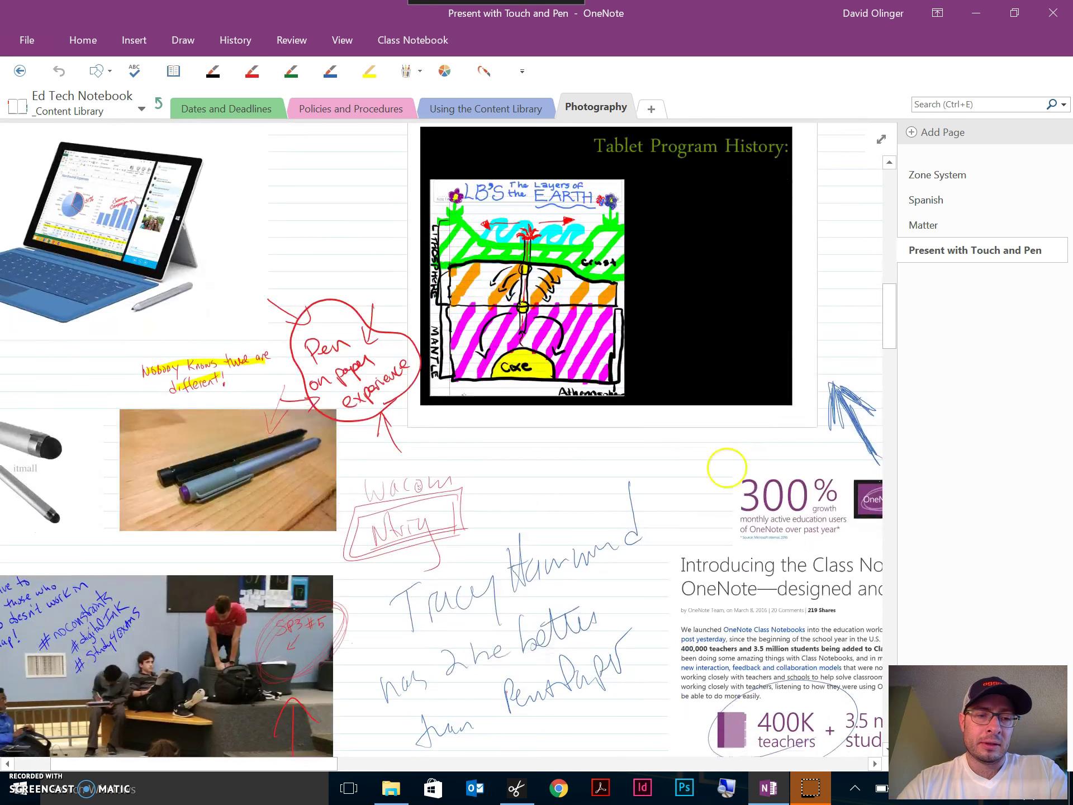
{"action": "scroll", "coordinate": [752, 316], "scroll_direction": "down", "scroll_amount": 4}
{"action": "scroll", "coordinate": [752, 316], "scroll_direction": "down", "scroll_amount": 8}
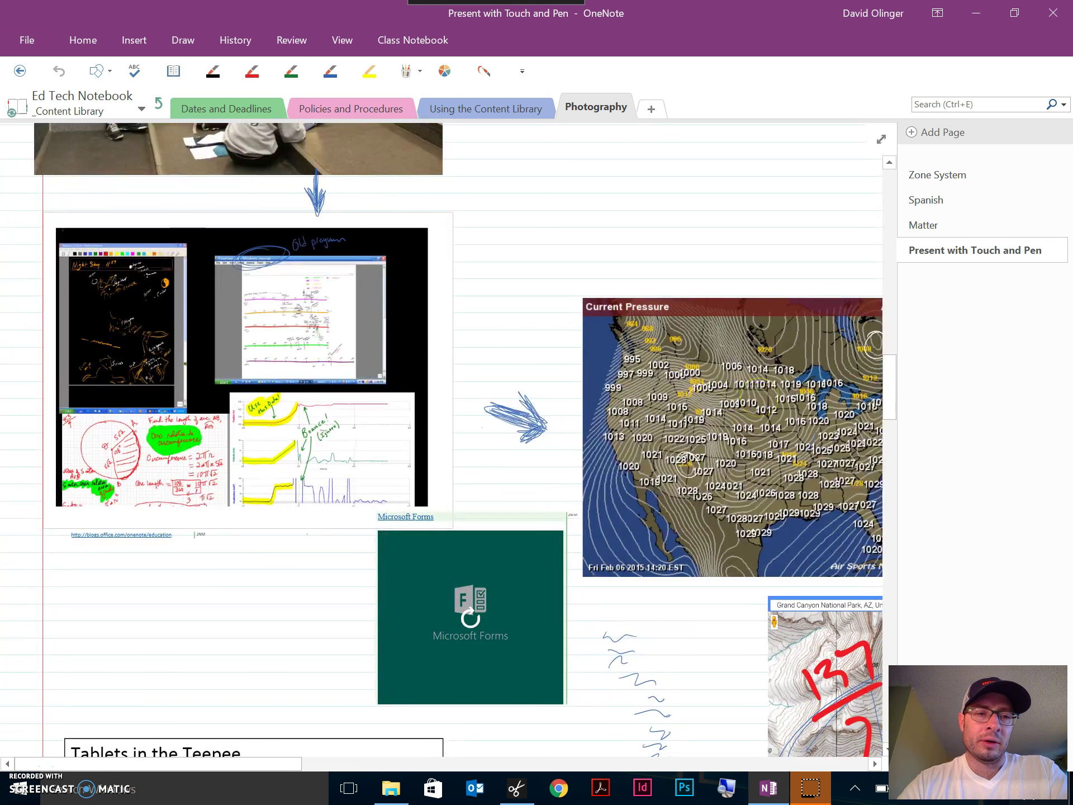
{"action": "scroll", "coordinate": [740, 395], "scroll_direction": "down", "scroll_amount": 2}
{"action": "scroll", "coordinate": [726, 356], "scroll_direction": "right", "scroll_amount": 3}
{"action": "scroll", "coordinate": [642, 394], "scroll_direction": "down", "scroll_amount": 5}
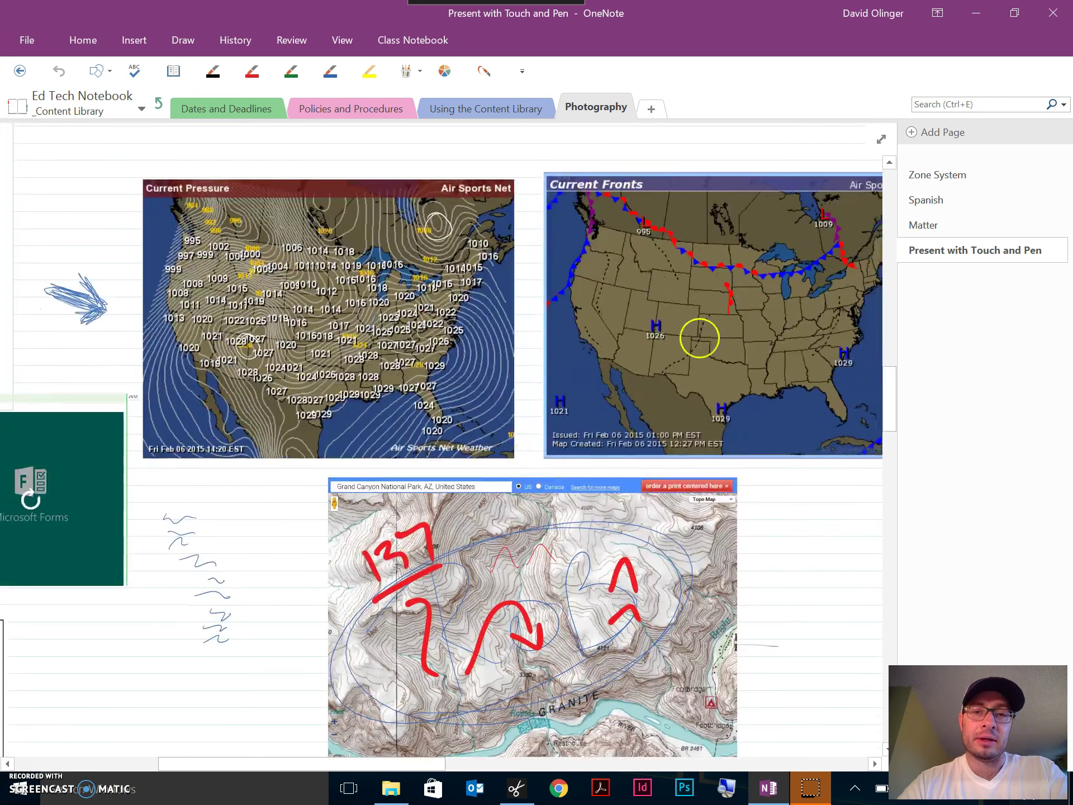
{"action": "scroll", "coordinate": [688, 380], "scroll_direction": "up", "scroll_amount": 1}
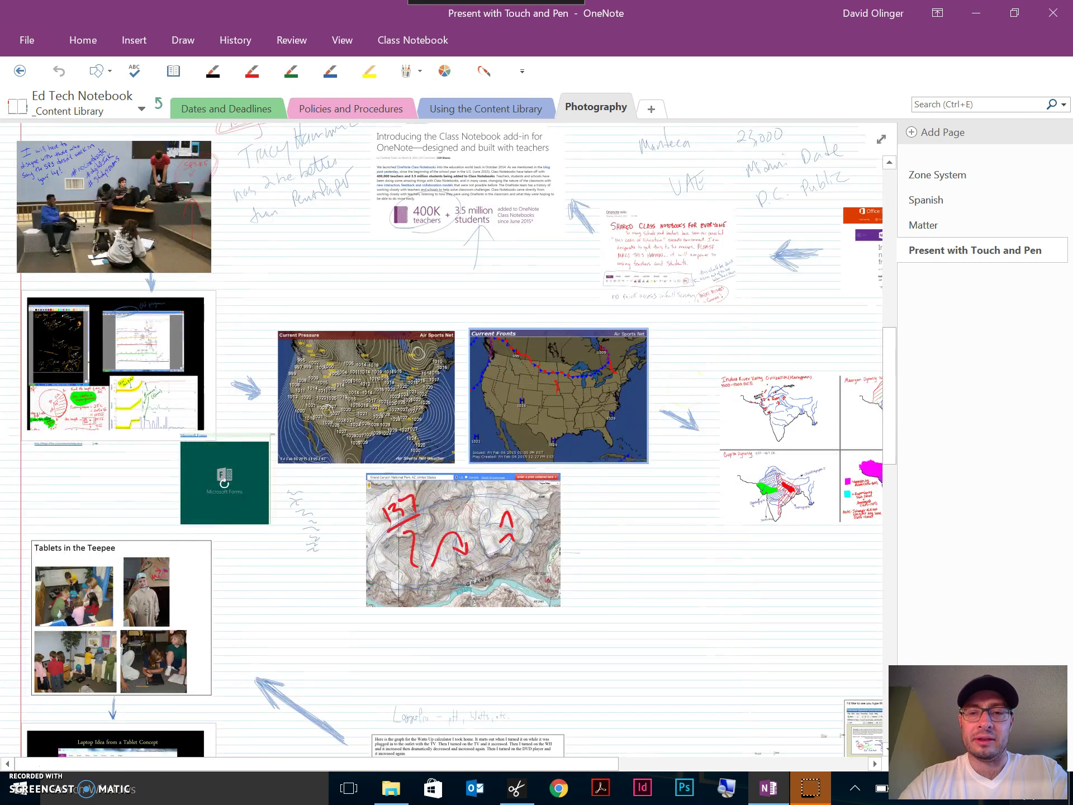
{"action": "left_click_drag", "start_coordinate": [710, 439], "coordinate": [309, 360]}
{"action": "scroll", "coordinate": [546, 474], "scroll_direction": "up", "scroll_amount": 6}
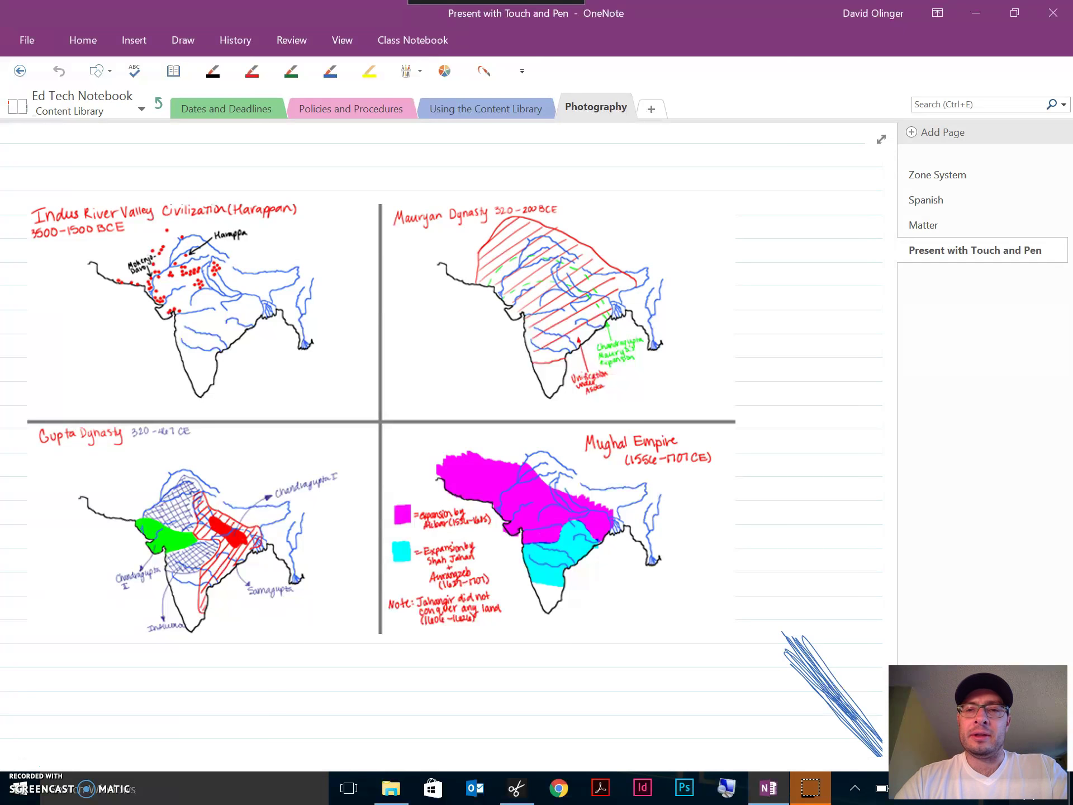
{"action": "scroll", "coordinate": [658, 371], "scroll_direction": "down", "scroll_amount": 5}
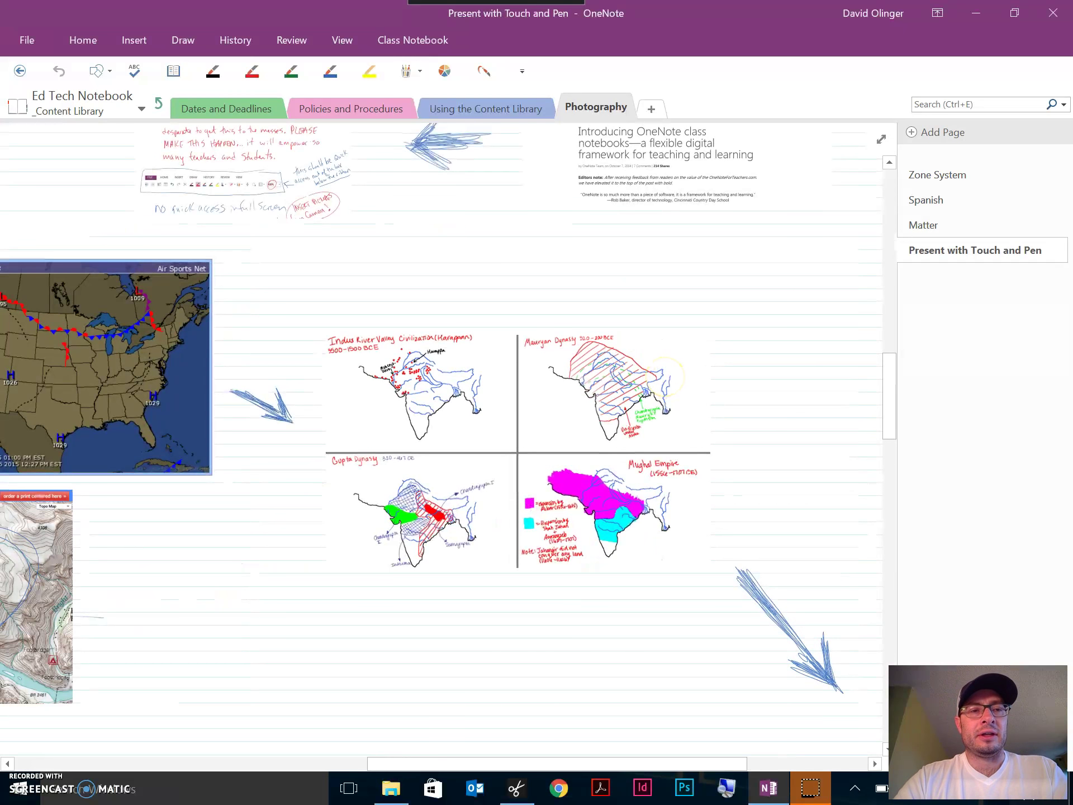
Return to the notebook's top level and open the In Class Work section in one member's section group
{"action": "left_click", "coordinate": [158, 104]}
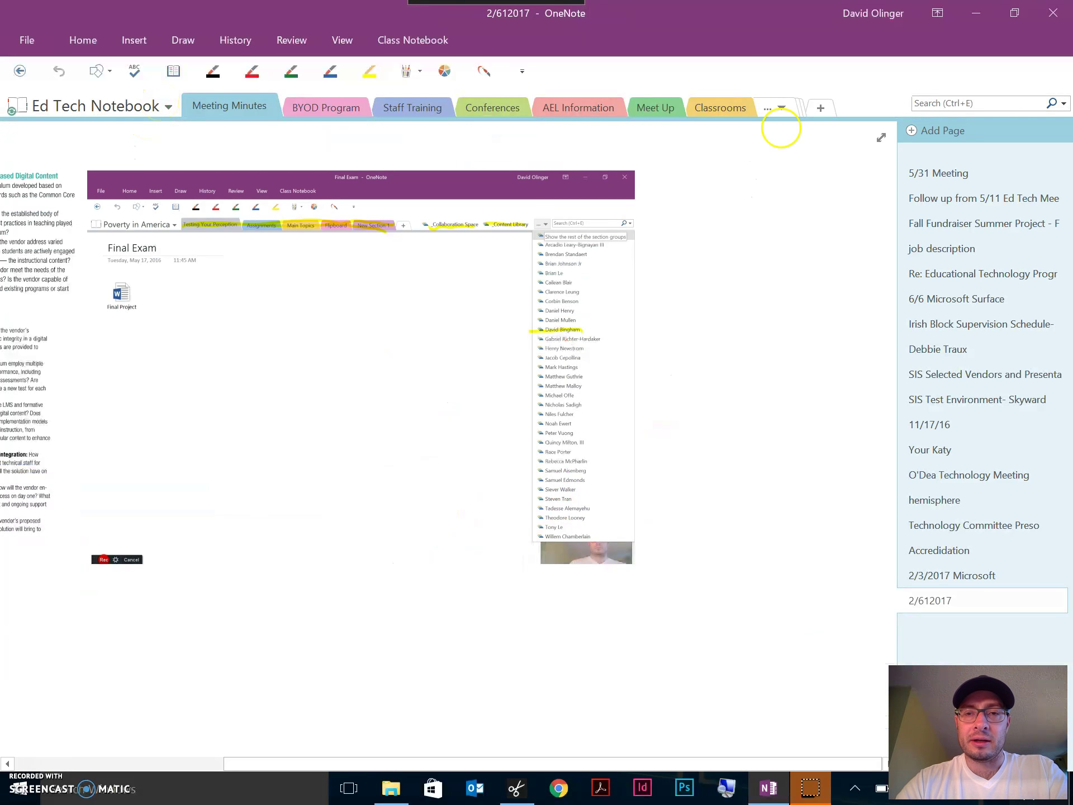
{"action": "left_click", "coordinate": [781, 108]}
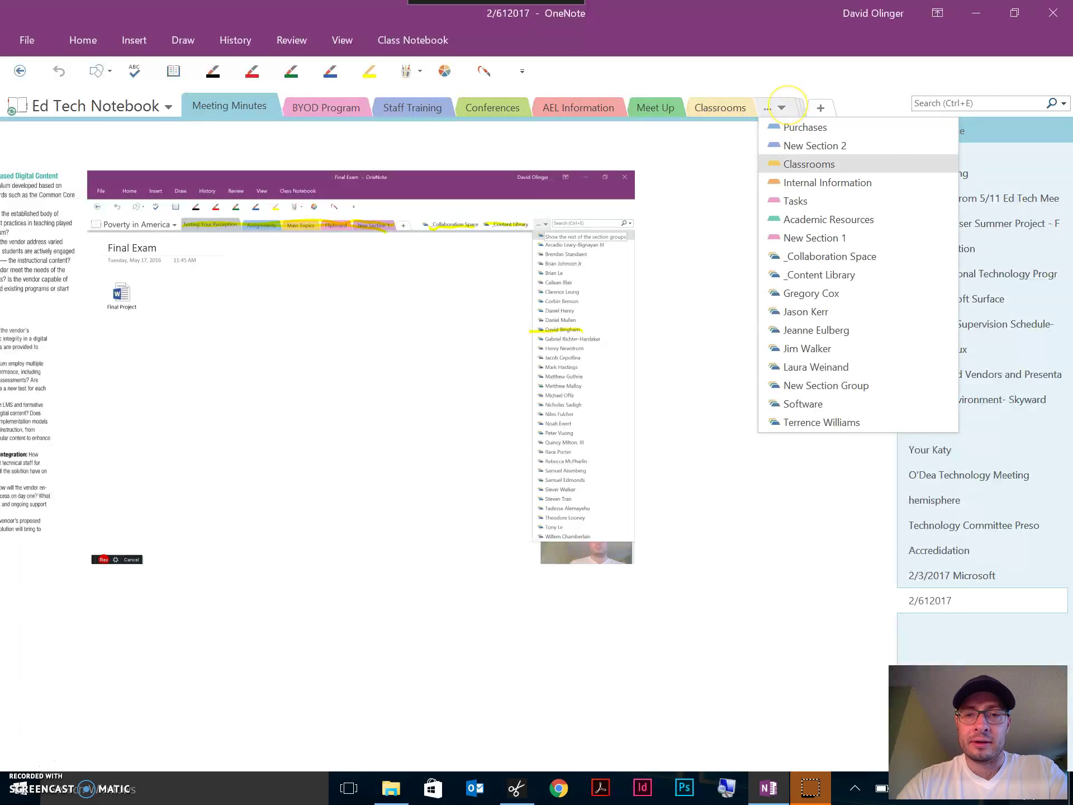
{"action": "left_click", "coordinate": [825, 314]}
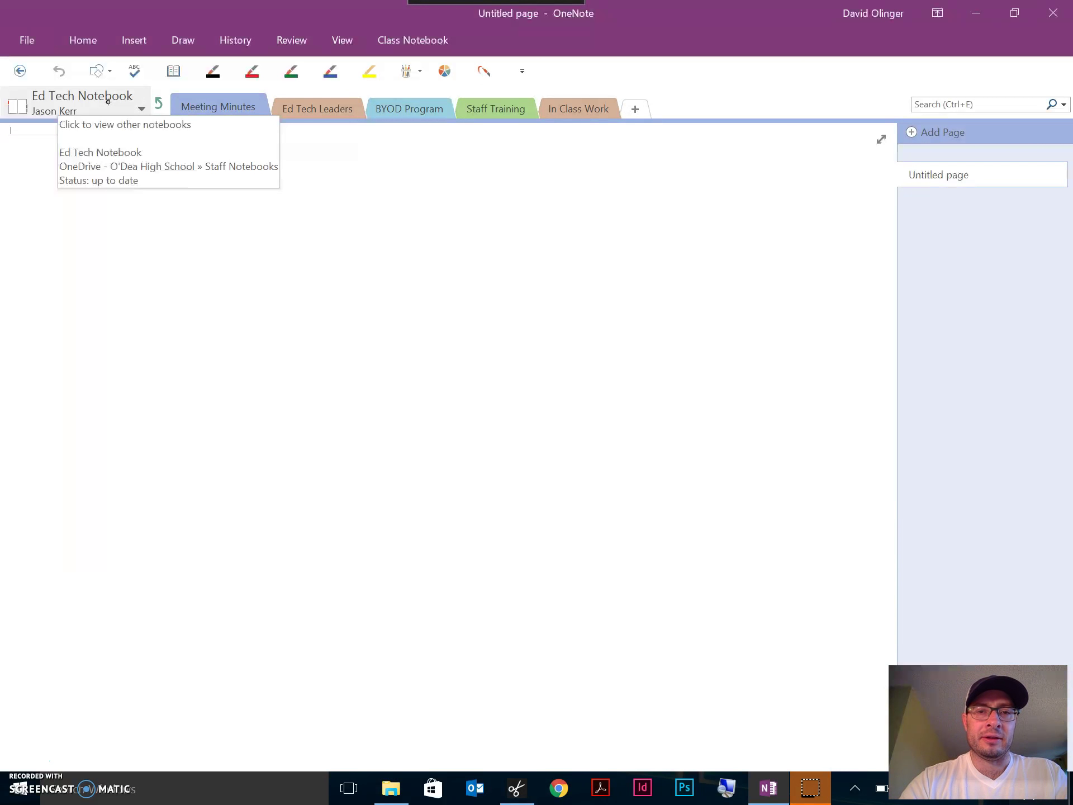
{"action": "left_click", "coordinate": [577, 109]}
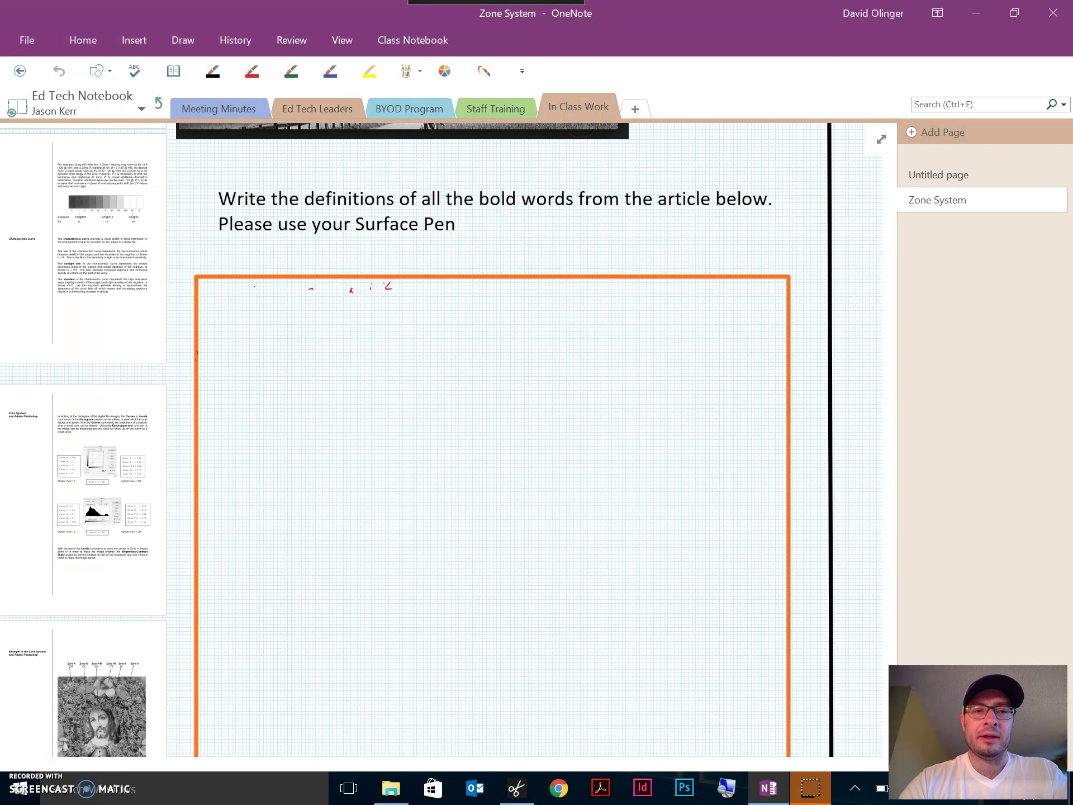
Examine the Zone System assignment page and read the article's bold terms around the characteristic curve
{"action": "scroll", "coordinate": [611, 533], "scroll_direction": "down", "scroll_amount": 3, "text": "ctrl"}
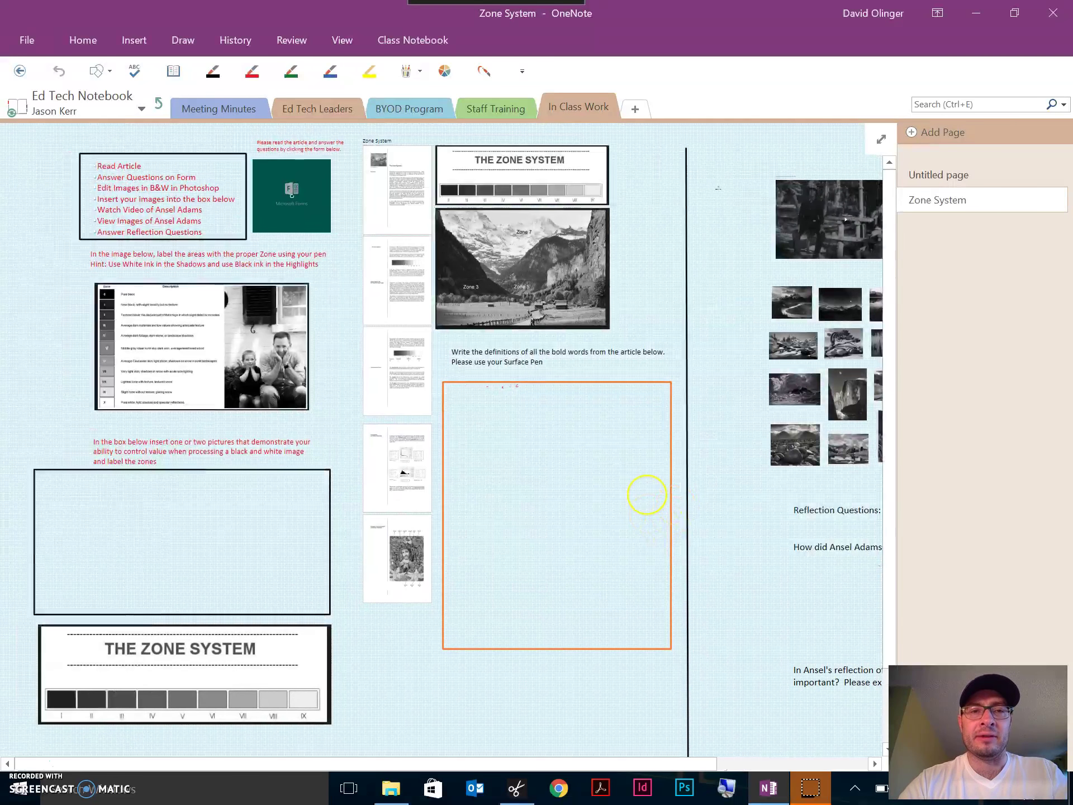
{"action": "left_click_drag", "start_coordinate": [639, 375], "coordinate": [611, 364]}
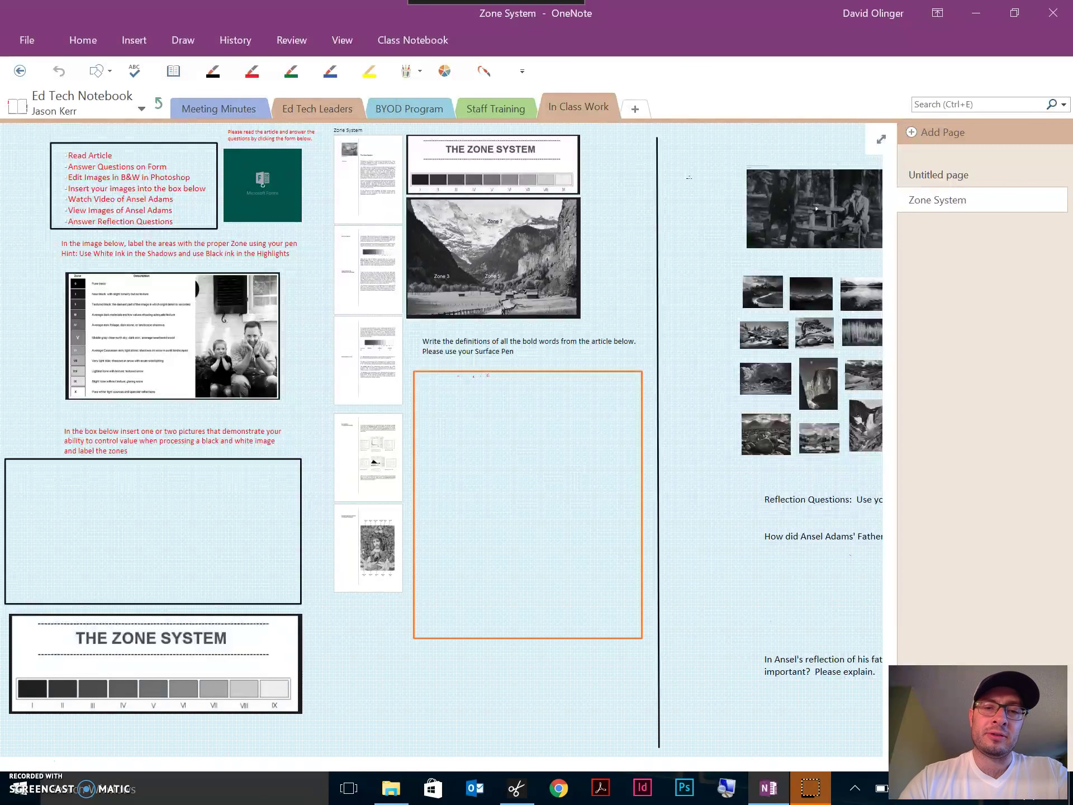
{"action": "scroll", "coordinate": [427, 246], "scroll_direction": "up", "scroll_amount": 5}
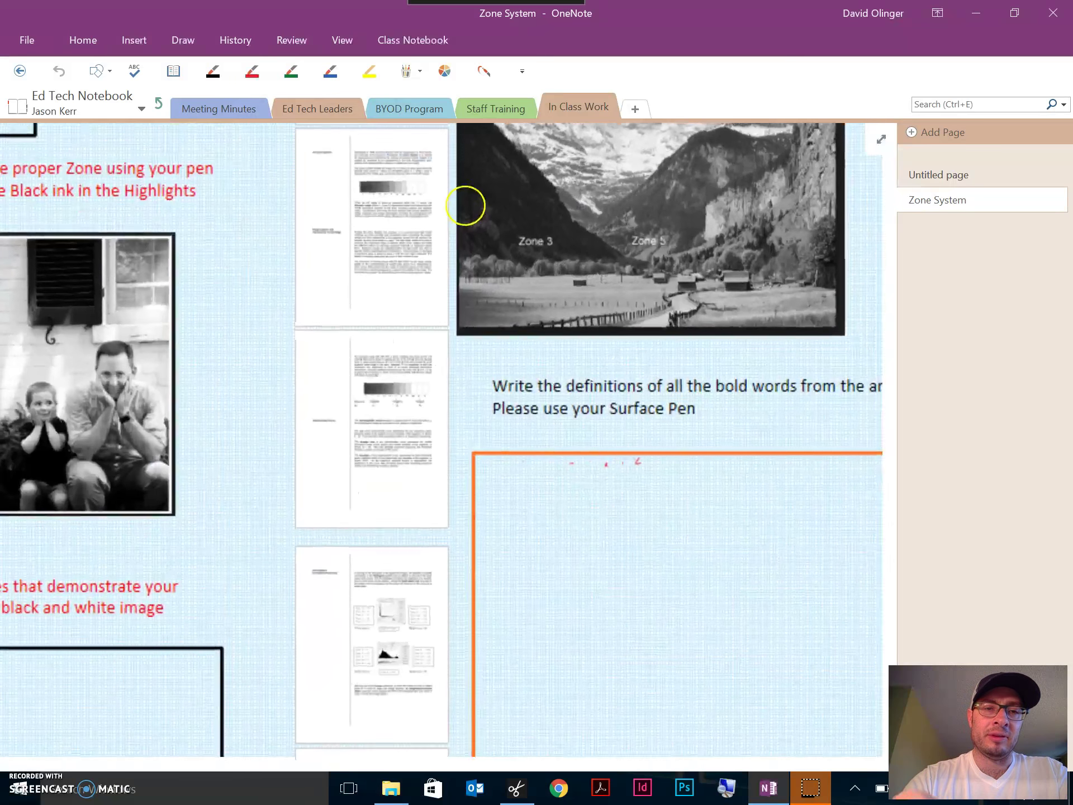
{"action": "scroll", "coordinate": [395, 407], "scroll_direction": "up", "scroll_amount": 3}
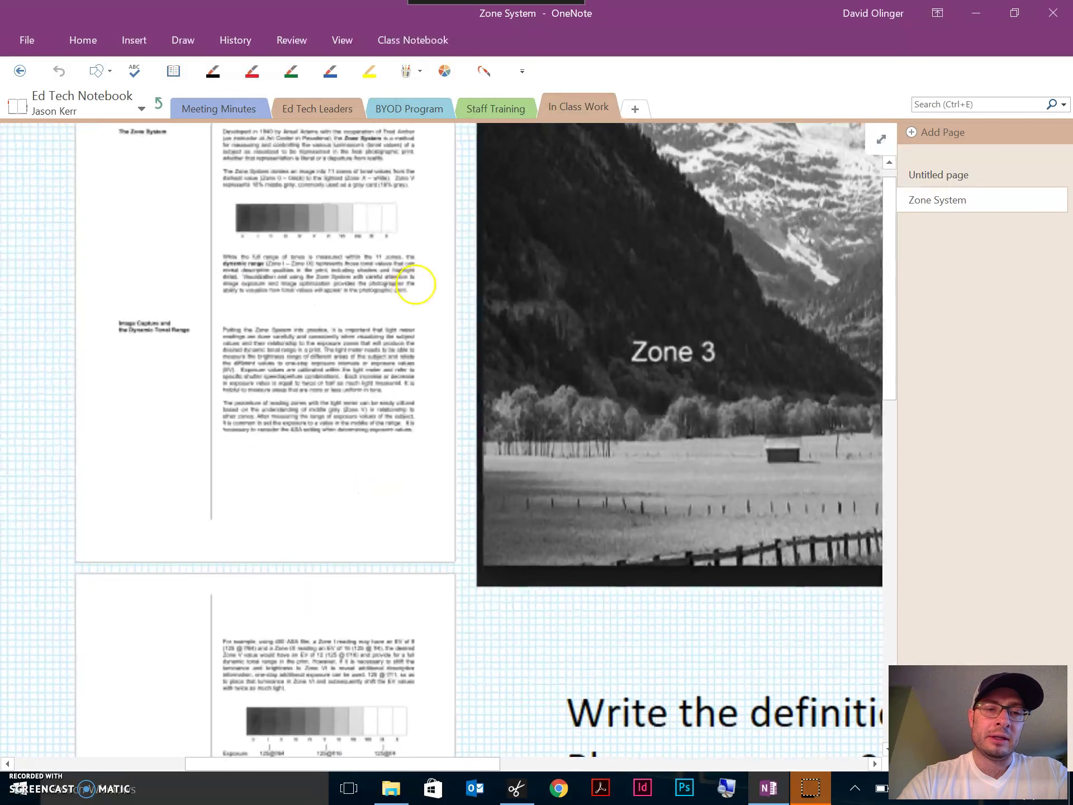
{"action": "scroll", "coordinate": [426, 283], "scroll_direction": "down", "scroll_amount": 3}
{"action": "scroll", "coordinate": [370, 297], "scroll_direction": "down", "scroll_amount": 5}
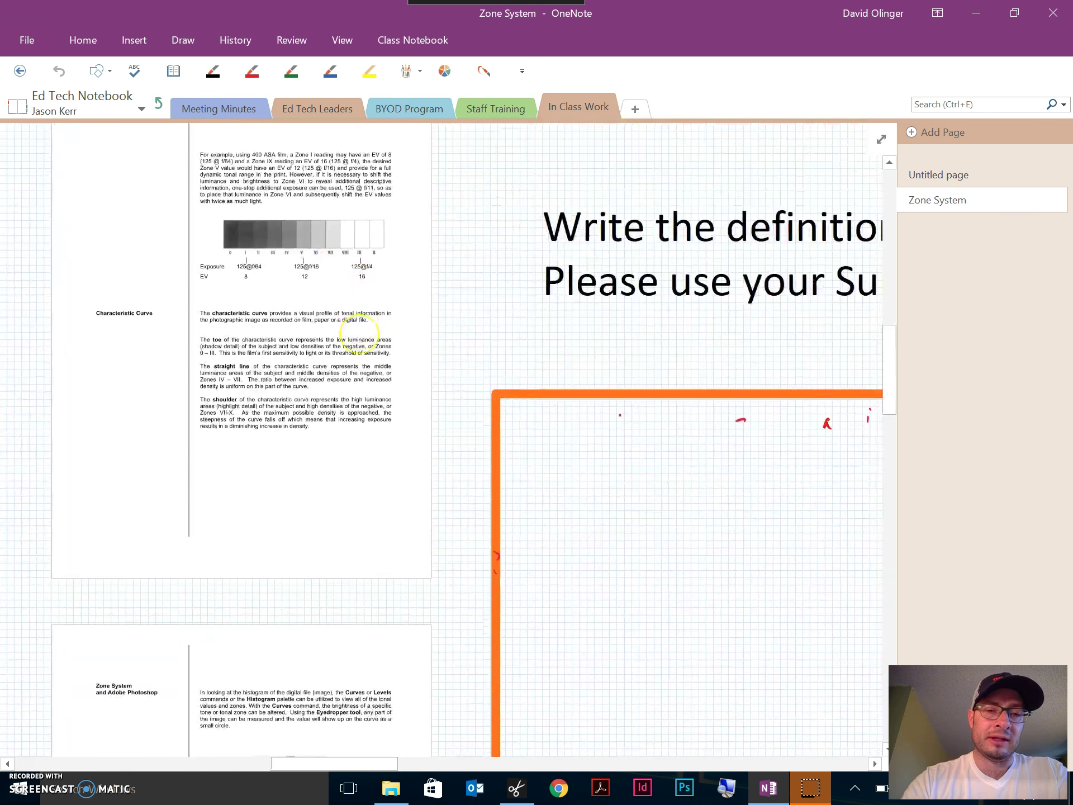
{"action": "scroll", "coordinate": [343, 307], "scroll_direction": "up", "scroll_amount": 3}
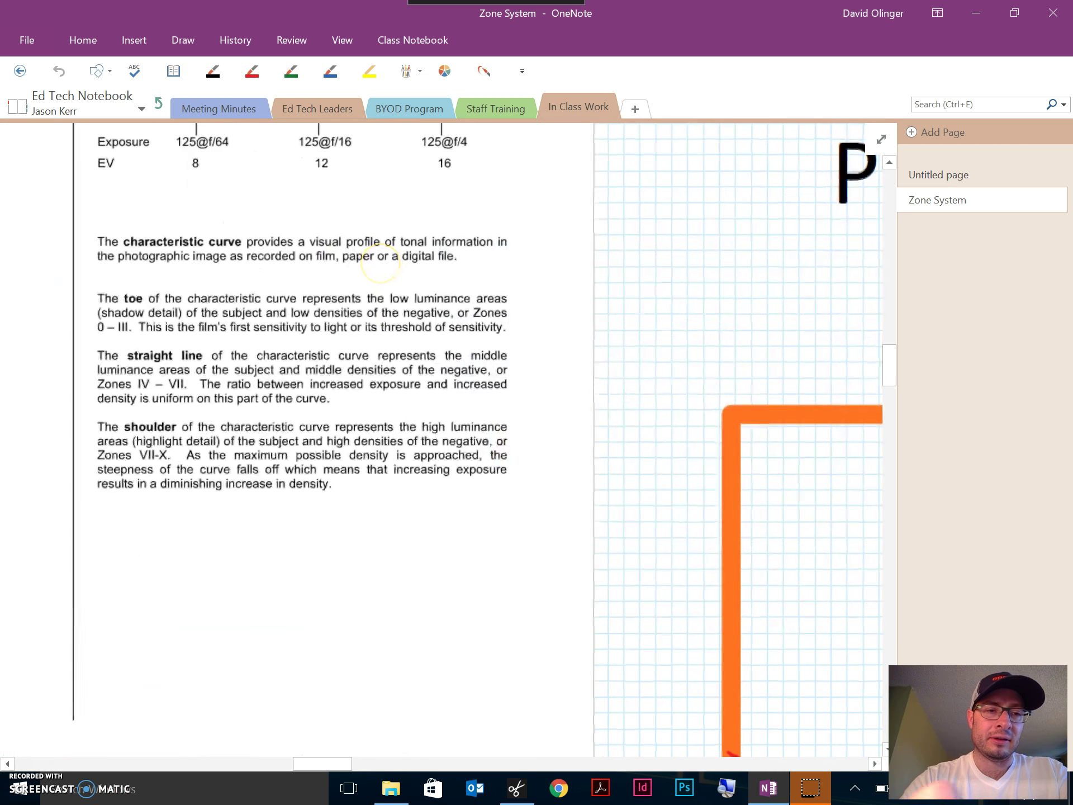
Handwrite "Charact" followed by a few dashes in red ink inside the orange definitions box
{"action": "left_click", "coordinate": [252, 71]}
{"action": "mouse_move", "coordinate": [256, 216]}
{"action": "left_mouse_down"}
{"action": "mouse_move", "coordinate": [72, 239]}
{"action": "mouse_move", "coordinate": [208, 211]}
{"action": "left_mouse_up"}
{"action": "left_click_drag", "start_coordinate": [511, 473], "coordinate": [130, 329]}
{"action": "mouse_move", "coordinate": [420, 366]}
{"action": "left_mouse_down"}
{"action": "mouse_move", "coordinate": [425, 403]}
{"action": "mouse_move", "coordinate": [450, 378]}
{"action": "mouse_move", "coordinate": [480, 403]}
{"action": "left_mouse_up"}
{"action": "left_click_drag", "start_coordinate": [500, 381], "coordinate": [508, 394]}
{"action": "mouse_move", "coordinate": [522, 394]}
{"action": "left_mouse_down"}
{"action": "mouse_move", "coordinate": [570, 384]}
{"action": "mouse_move", "coordinate": [622, 330]}
{"action": "mouse_move", "coordinate": [625, 351]}
{"action": "left_mouse_up"}
{"action": "left_click_drag", "start_coordinate": [702, 380], "coordinate": [707, 376]}
{"action": "left_click_drag", "start_coordinate": [736, 376], "coordinate": [754, 377]}
{"action": "left_click_drag", "start_coordinate": [823, 383], "coordinate": [846, 381]}
{"action": "left_click_drag", "start_coordinate": [669, 581], "coordinate": [437, 497]}
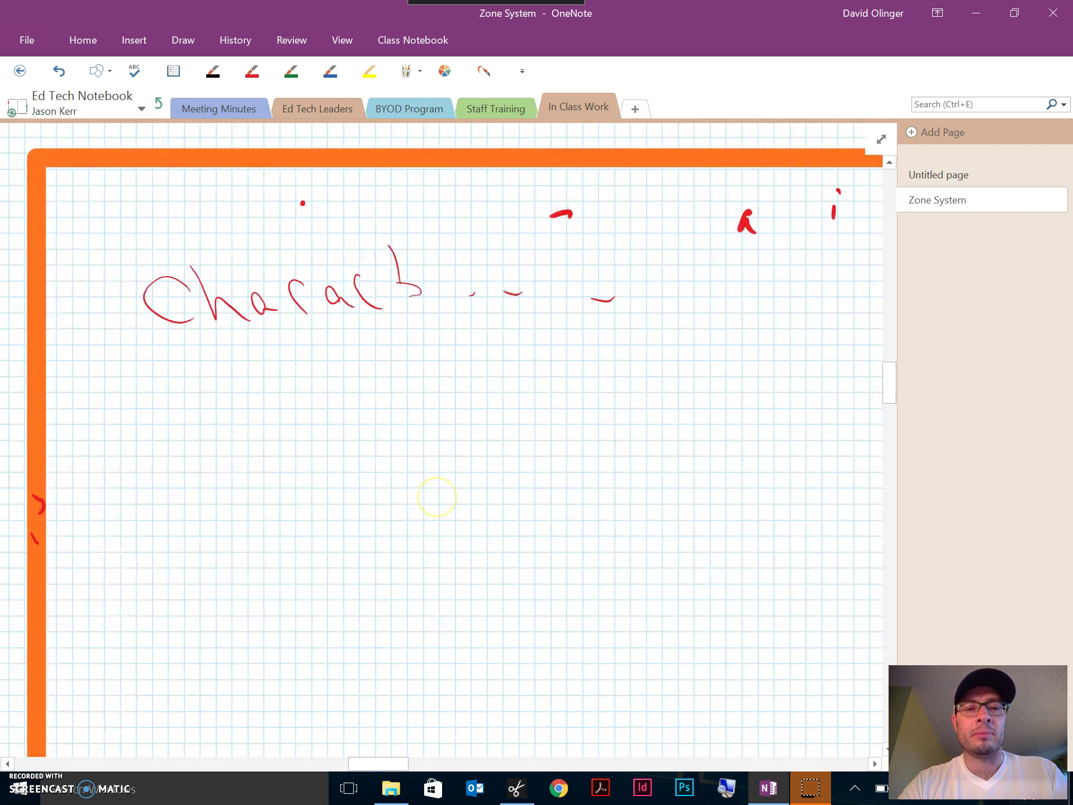
Add a small red ink mark after the handwritten "Charact" and play the embedded Ansel Adams documentary film
{"action": "left_click_drag", "start_coordinate": [438, 271], "coordinate": [437, 275]}
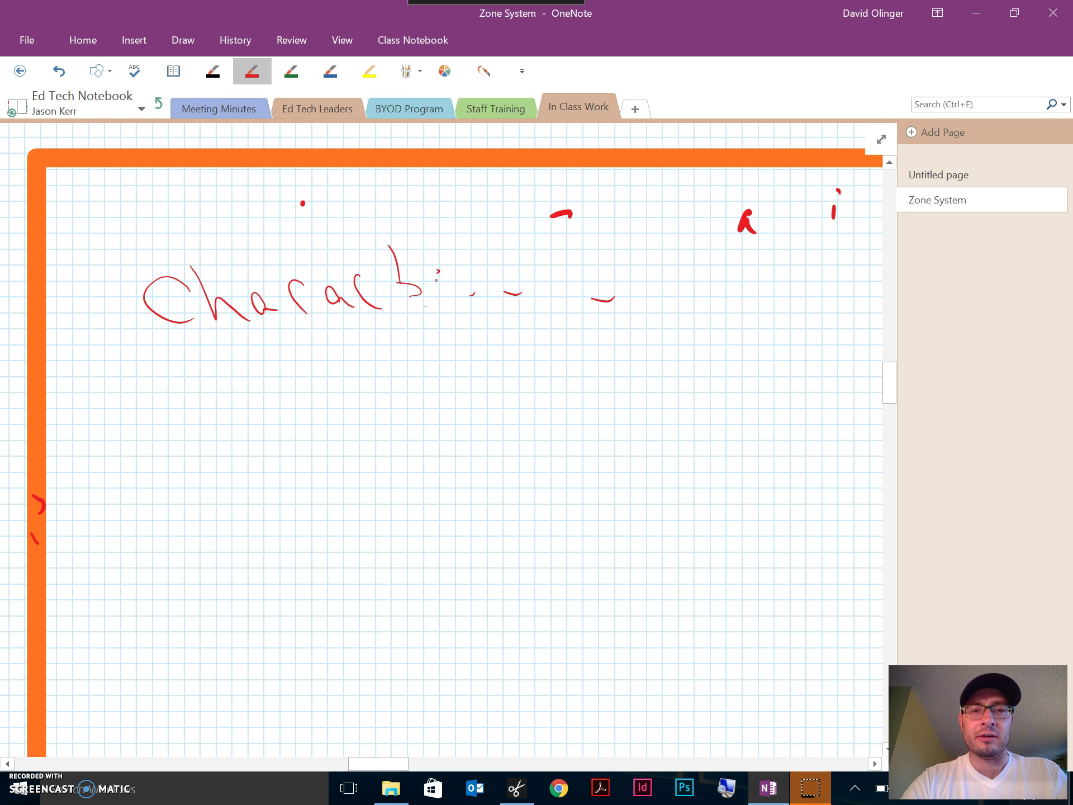
{"action": "scroll", "coordinate": [619, 372], "scroll_direction": "down", "scroll_amount": 5}
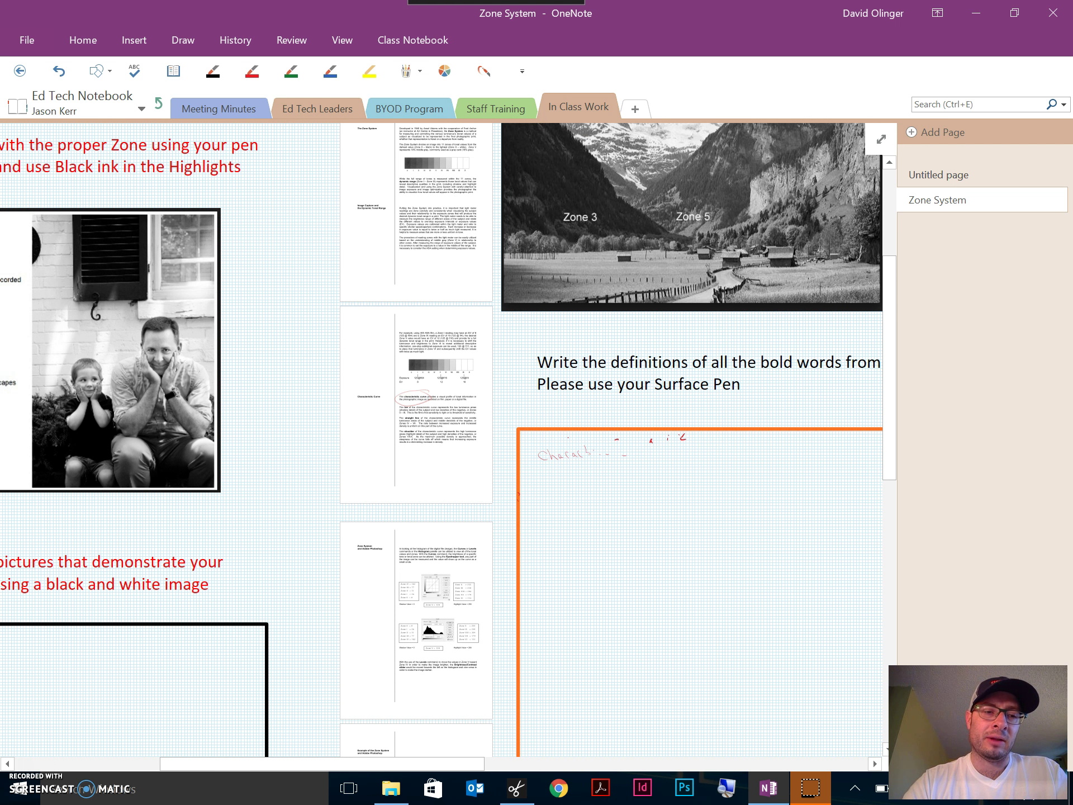
{"action": "scroll", "coordinate": [745, 407], "scroll_direction": "right", "scroll_amount": 15}
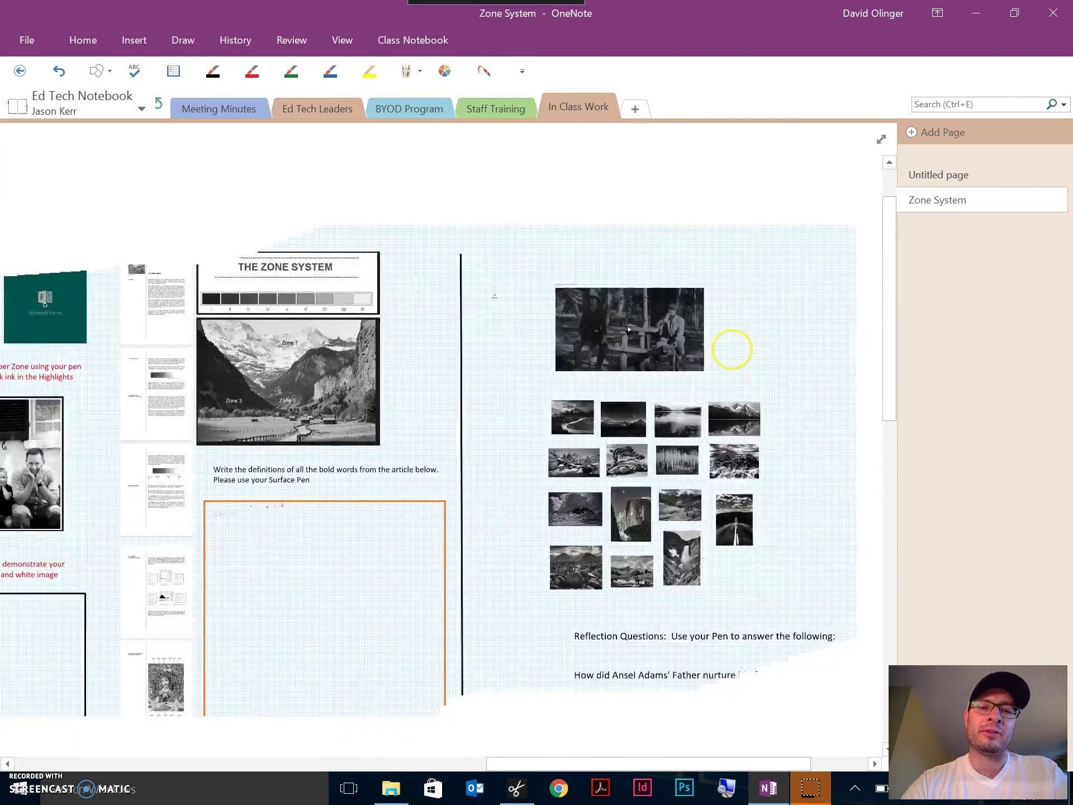
{"action": "scroll", "coordinate": [524, 431], "scroll_direction": "down", "scroll_amount": 5}
{"action": "scroll", "coordinate": [692, 358], "scroll_direction": "right", "scroll_amount": 3}
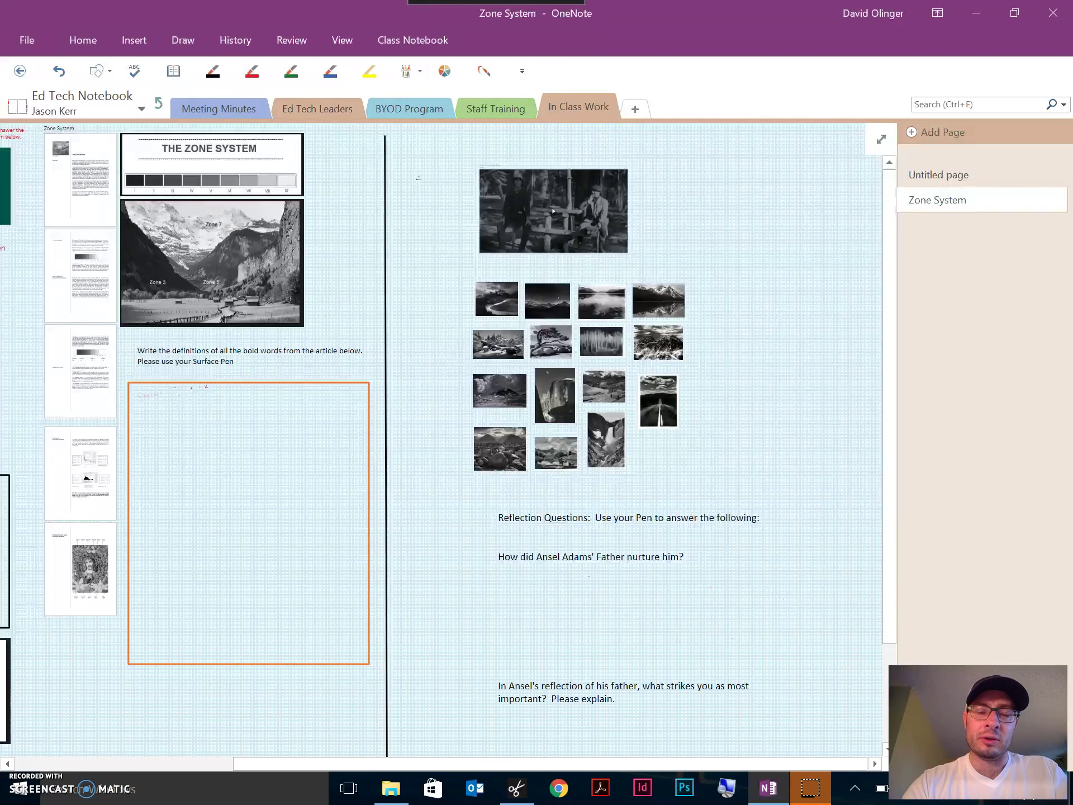
{"action": "scroll", "coordinate": [718, 190], "scroll_direction": "up", "scroll_amount": 5}
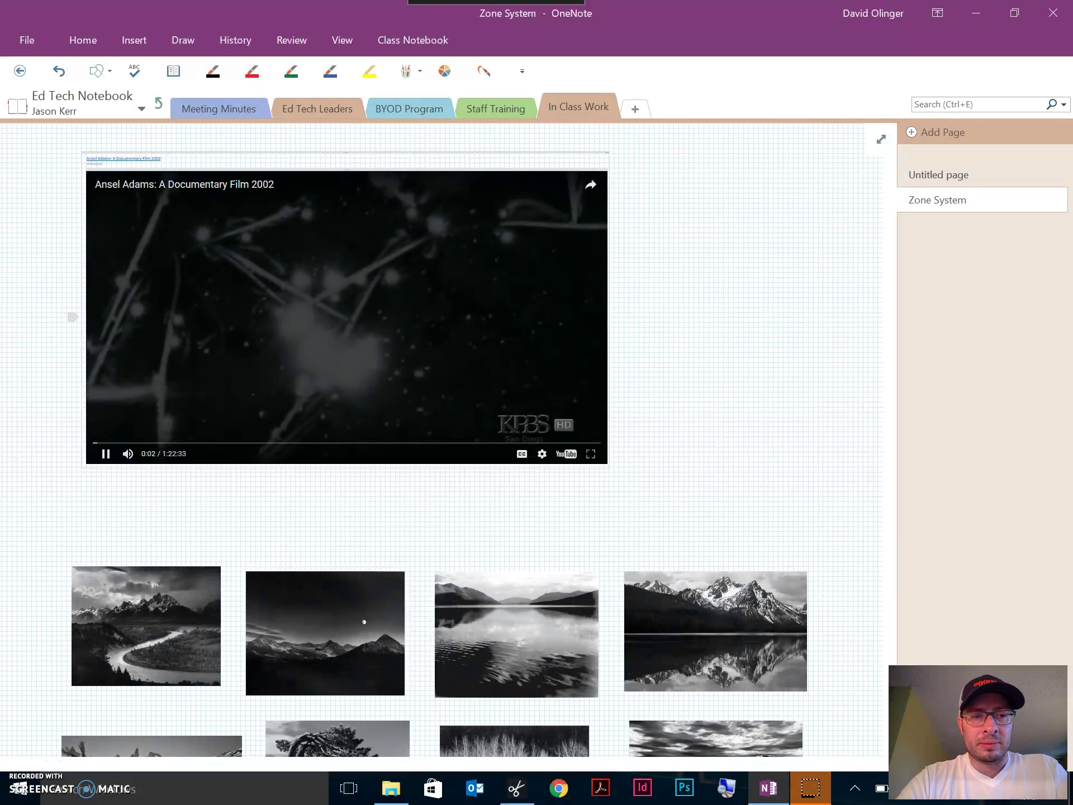
{"action": "scroll", "coordinate": [672, 568], "scroll_direction": "up", "scroll_amount": 5, "text": "ctrl"}
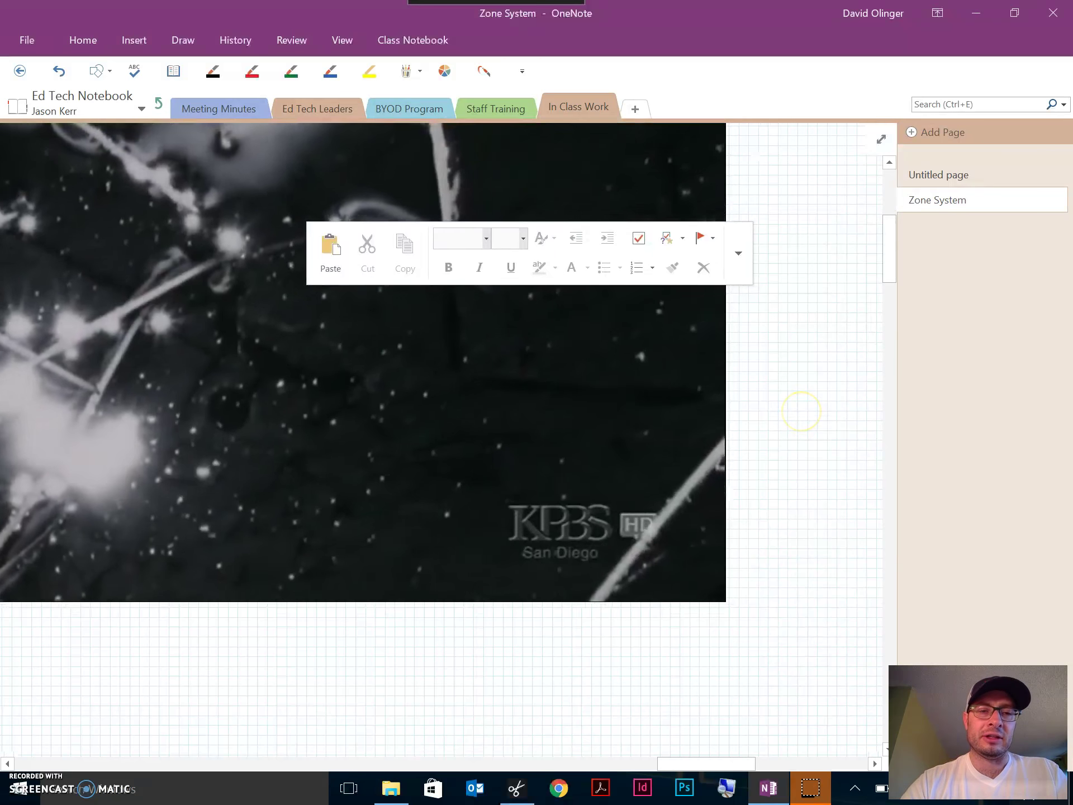
{"action": "scroll", "coordinate": [749, 417], "scroll_direction": "down", "scroll_amount": 5, "text": "ctrl"}
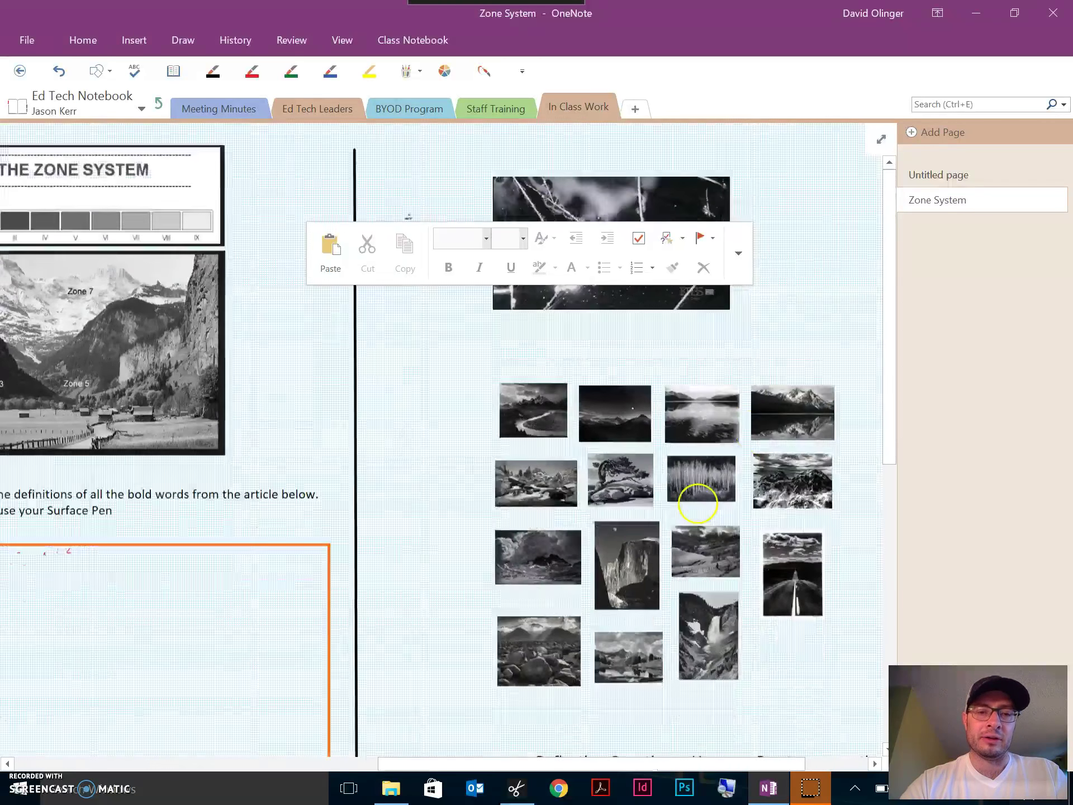
Examine the photograph of the moon above the cliff in the Ansel Adams gallery and pause the documentary film
{"action": "scroll", "coordinate": [670, 447], "scroll_direction": "down", "scroll_amount": 4}
{"action": "scroll", "coordinate": [592, 324], "scroll_direction": "up", "scroll_amount": 5, "text": "ctrl"}
{"action": "scroll", "coordinate": [612, 279], "scroll_direction": "up", "scroll_amount": 2, "text": "ctrl"}
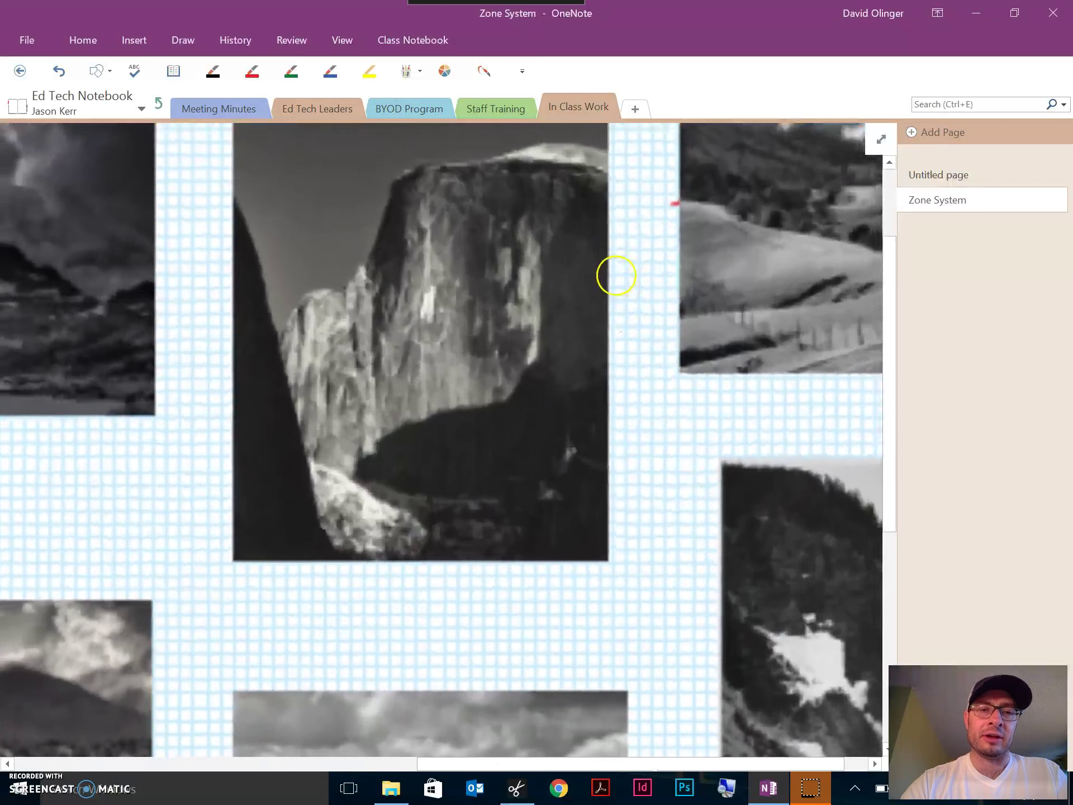
{"action": "scroll", "coordinate": [562, 474], "scroll_direction": "up", "scroll_amount": 2}
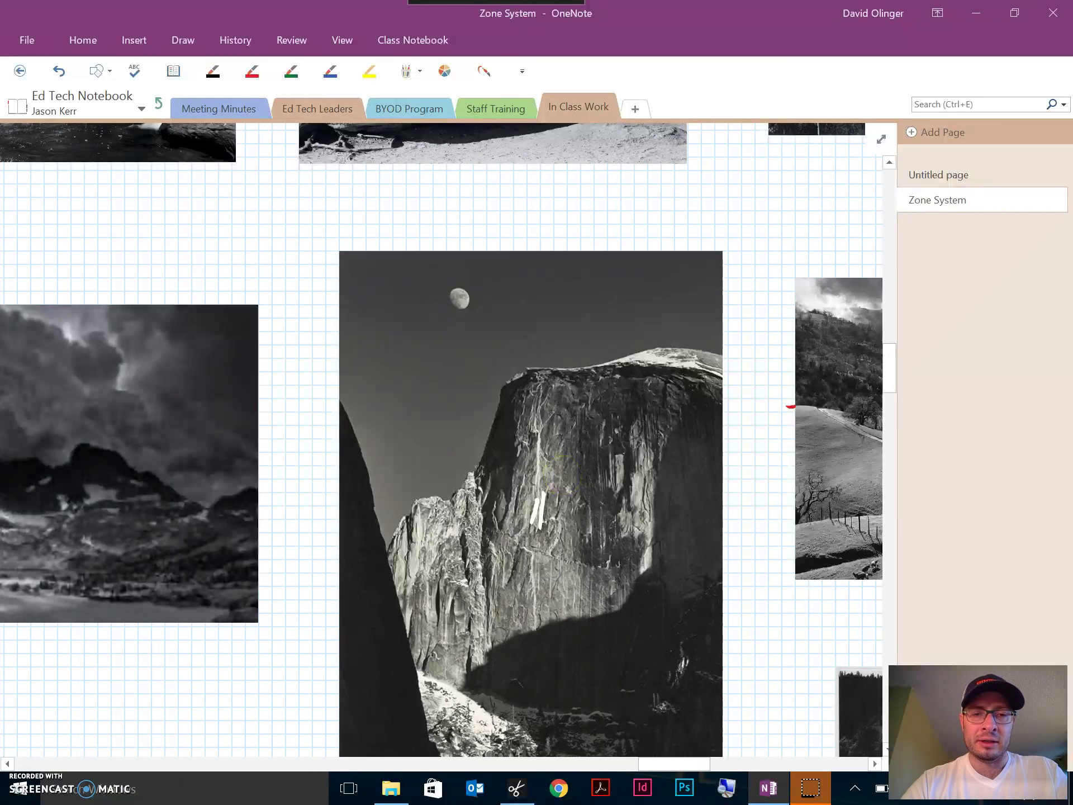
{"action": "scroll", "coordinate": [610, 433], "scroll_direction": "down", "scroll_amount": 1}
{"action": "scroll", "coordinate": [610, 434], "scroll_direction": "right", "scroll_amount": 1}
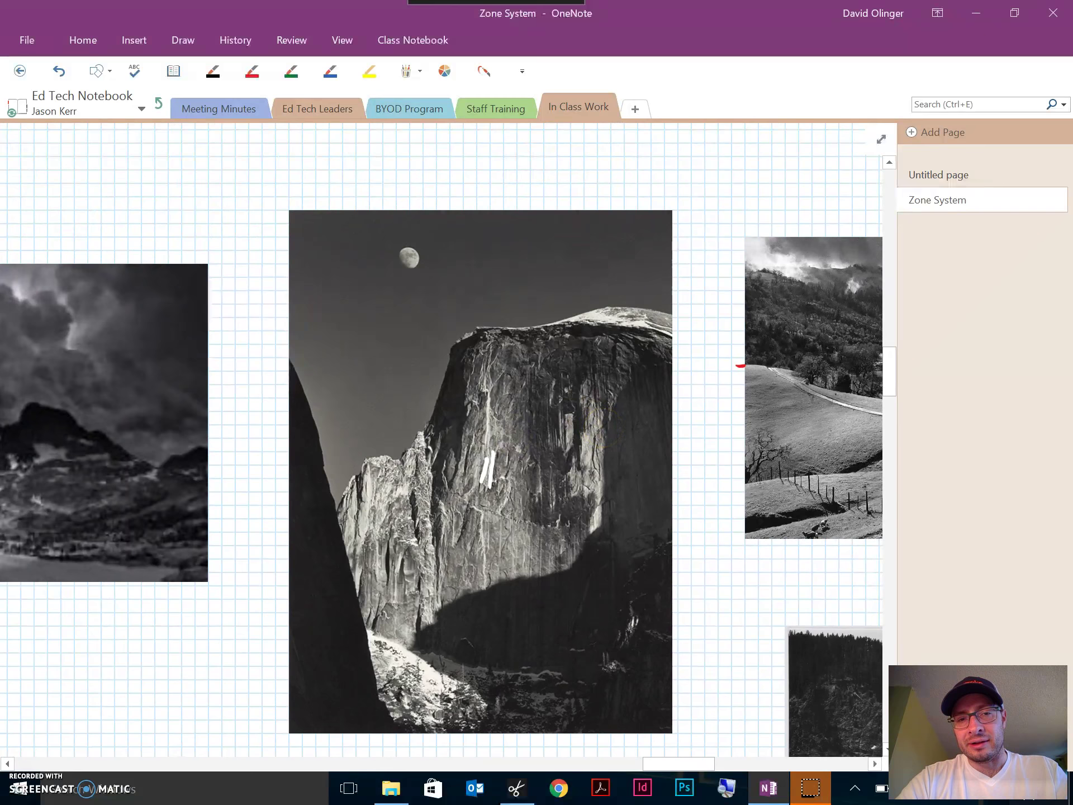
{"action": "scroll", "coordinate": [642, 486], "scroll_direction": "down", "scroll_amount": 3, "text": "ctrl"}
{"action": "scroll", "coordinate": [589, 424], "scroll_direction": "up", "scroll_amount": 6}
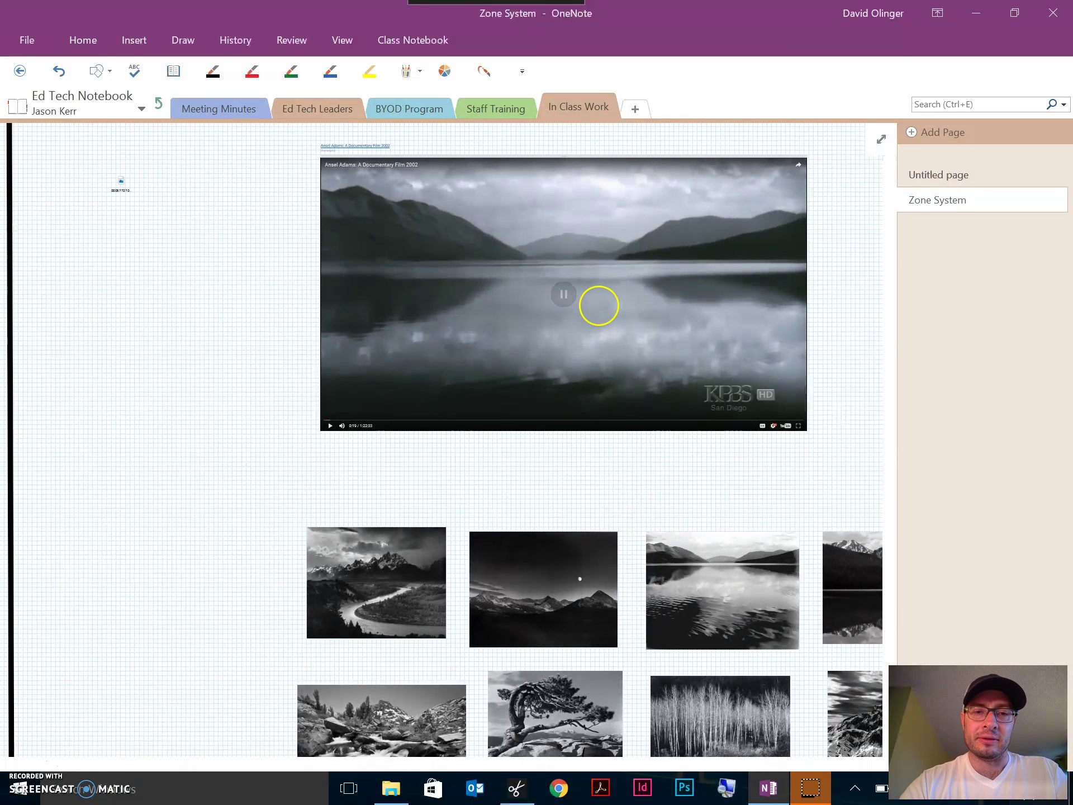
Set the pen's line color to white for marking up the photograph of the moon above the cliff
{"action": "scroll", "coordinate": [618, 294], "scroll_direction": "down", "scroll_amount": 5}
{"action": "scroll", "coordinate": [620, 312], "scroll_direction": "down", "scroll_amount": 3}
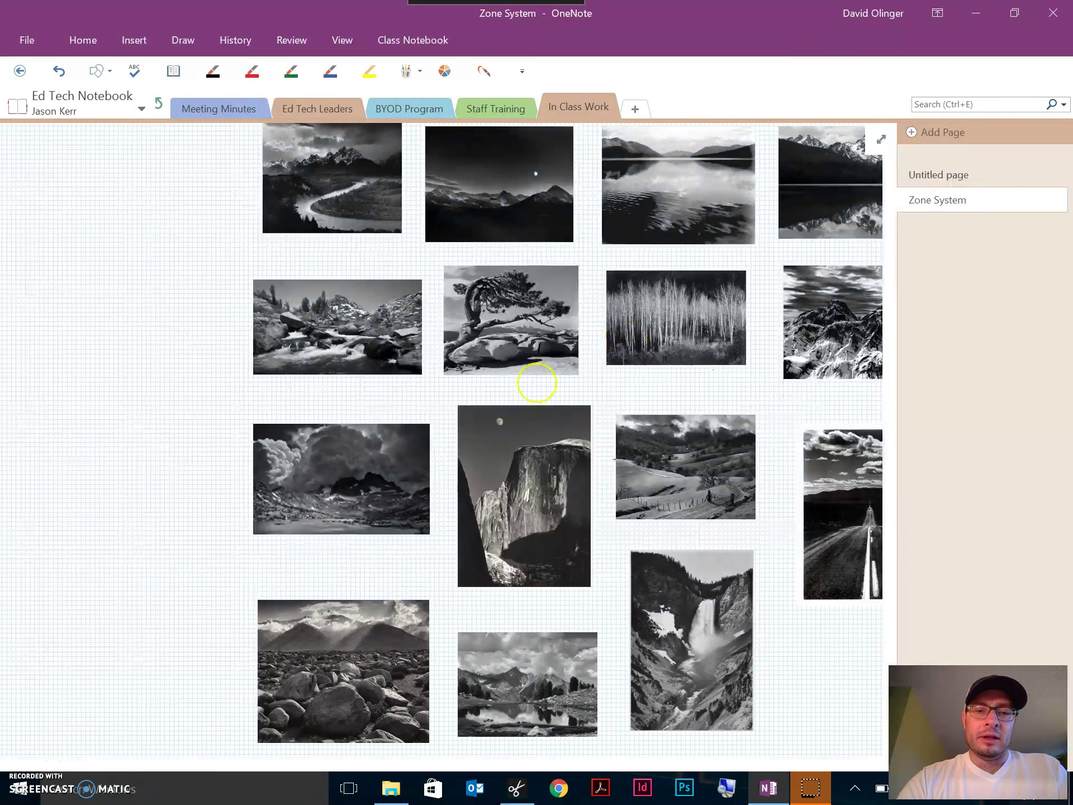
{"action": "scroll", "coordinate": [556, 285], "scroll_direction": "up", "scroll_amount": 5, "text": "ctrl"}
{"action": "scroll", "coordinate": [559, 278], "scroll_direction": "up", "scroll_amount": 3, "text": "ctrl"}
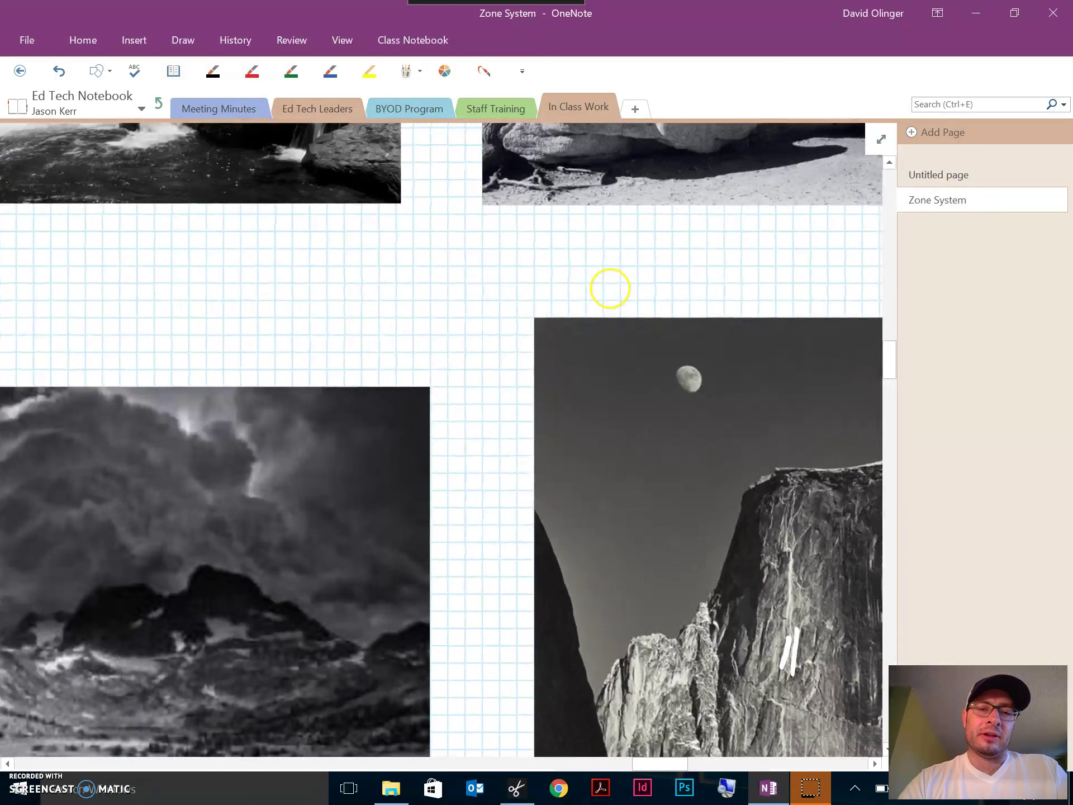
{"action": "scroll", "coordinate": [611, 290], "scroll_direction": "down", "scroll_amount": 3}
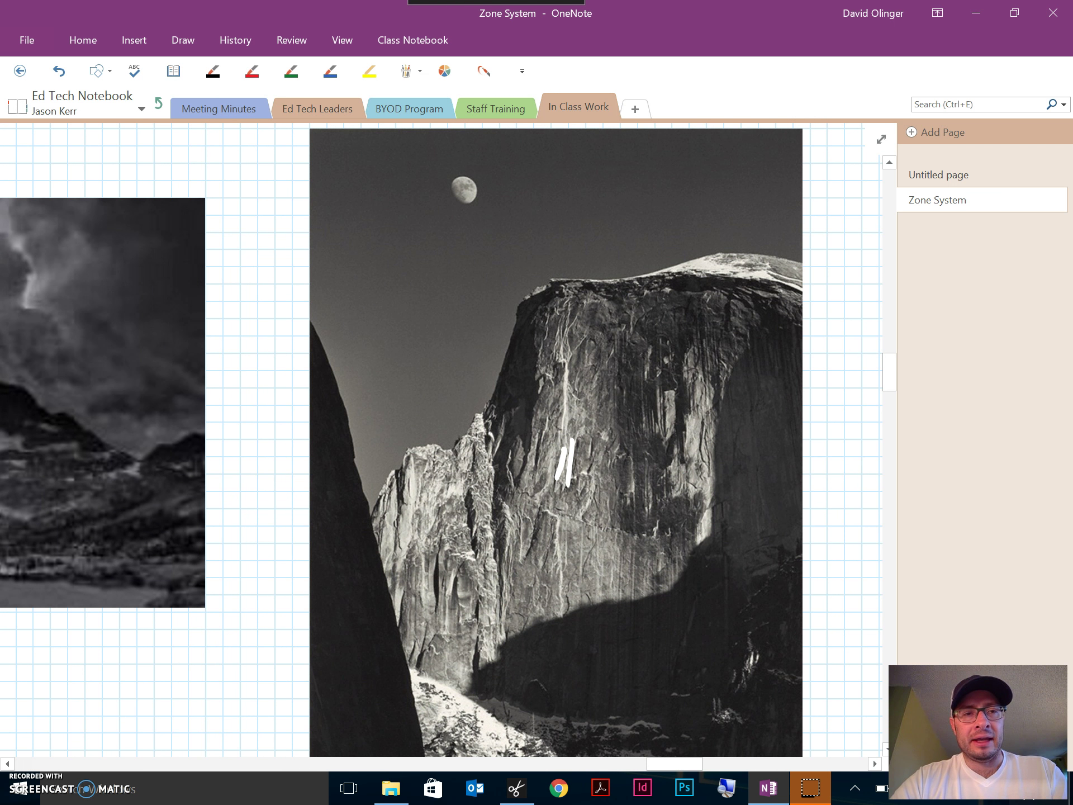
{"action": "left_click", "coordinate": [213, 72]}
{"action": "left_click", "coordinate": [444, 71]}
{"action": "left_click", "coordinate": [703, 447]}
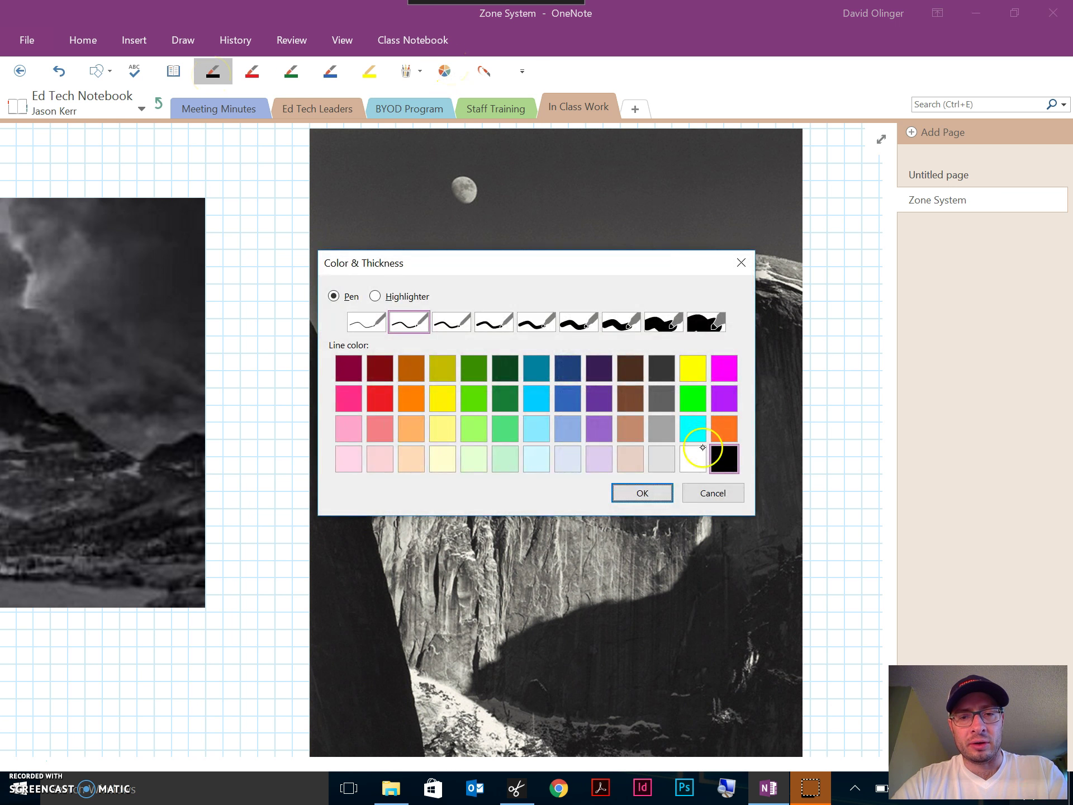
{"action": "left_click", "coordinate": [646, 487]}
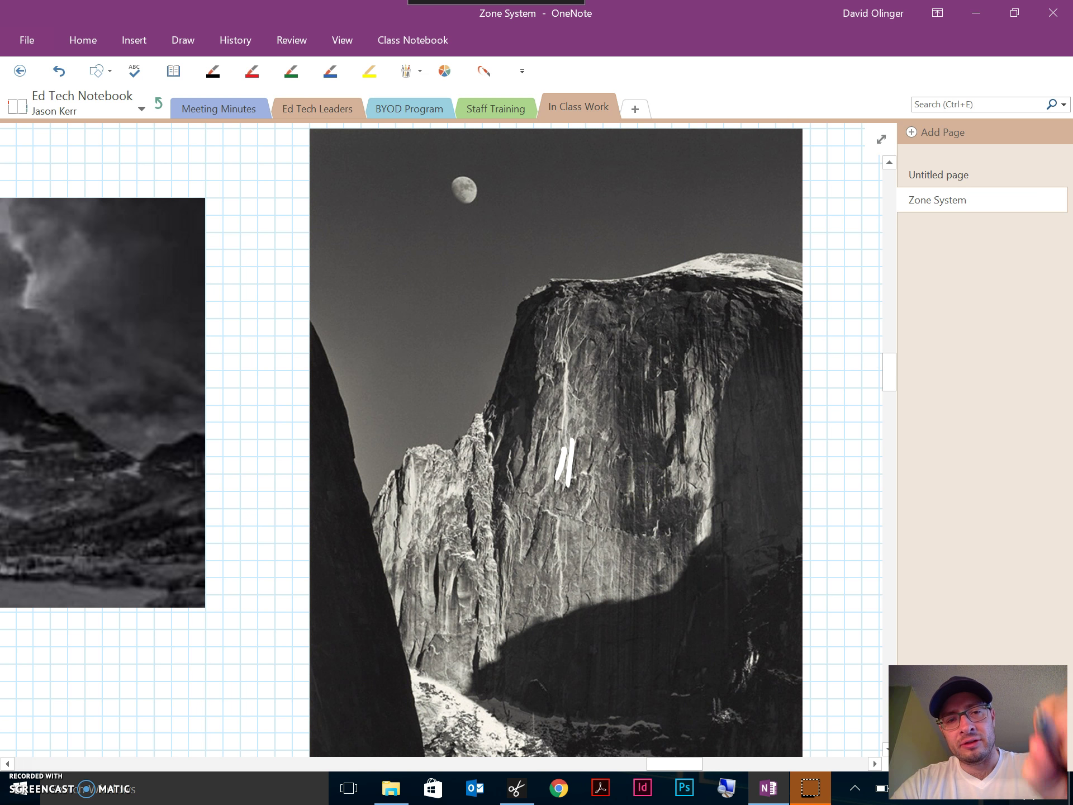
Label the photograph's sky 4 and cliff face 3 in white ink, circle the moon and draw a long arrow across the sky
{"action": "mouse_move", "coordinate": [376, 184]}
{"action": "left_mouse_down"}
{"action": "mouse_move", "coordinate": [371, 235]}
{"action": "mouse_move", "coordinate": [365, 213]}
{"action": "mouse_move", "coordinate": [402, 274]}
{"action": "left_mouse_up"}
{"action": "mouse_move", "coordinate": [538, 510]}
{"action": "left_mouse_down"}
{"action": "mouse_move", "coordinate": [555, 509]}
{"action": "mouse_move", "coordinate": [566, 551]}
{"action": "left_mouse_up"}
{"action": "mouse_move", "coordinate": [467, 175]}
{"action": "left_mouse_down"}
{"action": "mouse_move", "coordinate": [484, 197]}
{"action": "mouse_move", "coordinate": [508, 203]}
{"action": "mouse_move", "coordinate": [431, 191]}
{"action": "mouse_move", "coordinate": [484, 149]}
{"action": "left_mouse_up"}
{"action": "left_click_drag", "start_coordinate": [681, 167], "coordinate": [477, 279]}
{"action": "left_click_drag", "start_coordinate": [553, 320], "coordinate": [524, 229]}
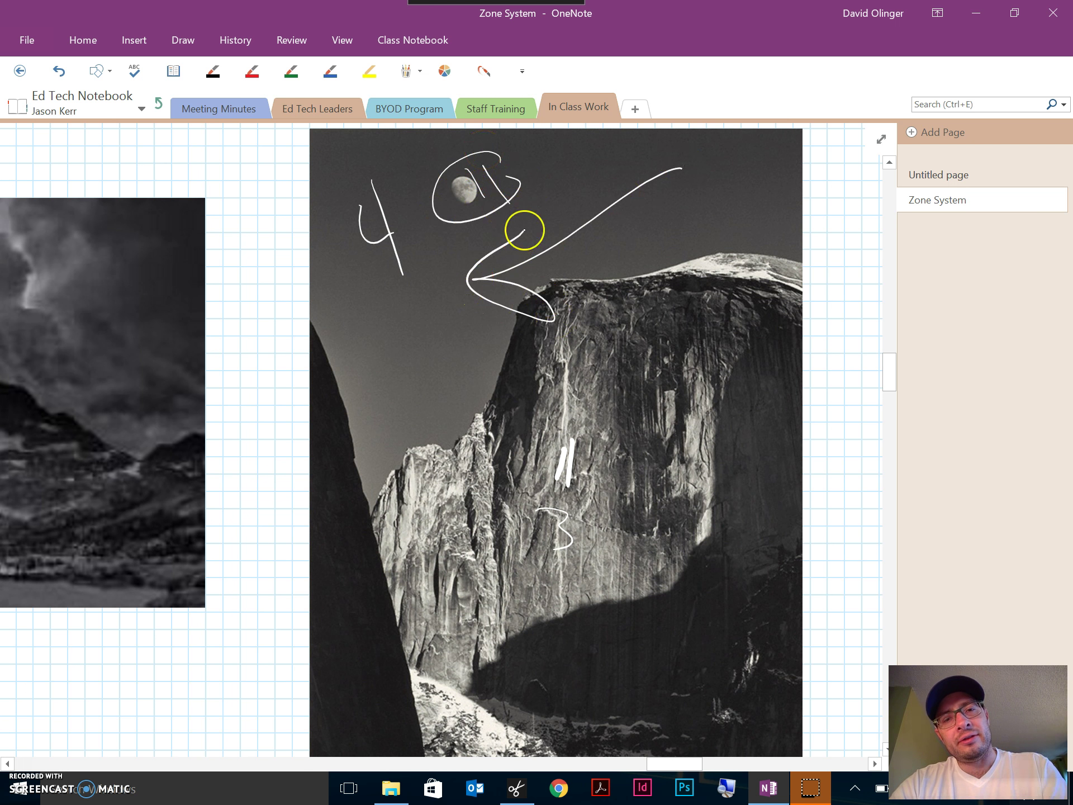
Draw one vertical and two horizontal white ink lines across the photograph of the moon above the cliff
{"action": "left_click_drag", "start_coordinate": [566, 152], "coordinate": [609, 741]}
{"action": "left_click_drag", "start_coordinate": [800, 369], "coordinate": [263, 354]}
{"action": "left_click_drag", "start_coordinate": [802, 503], "coordinate": [278, 507]}
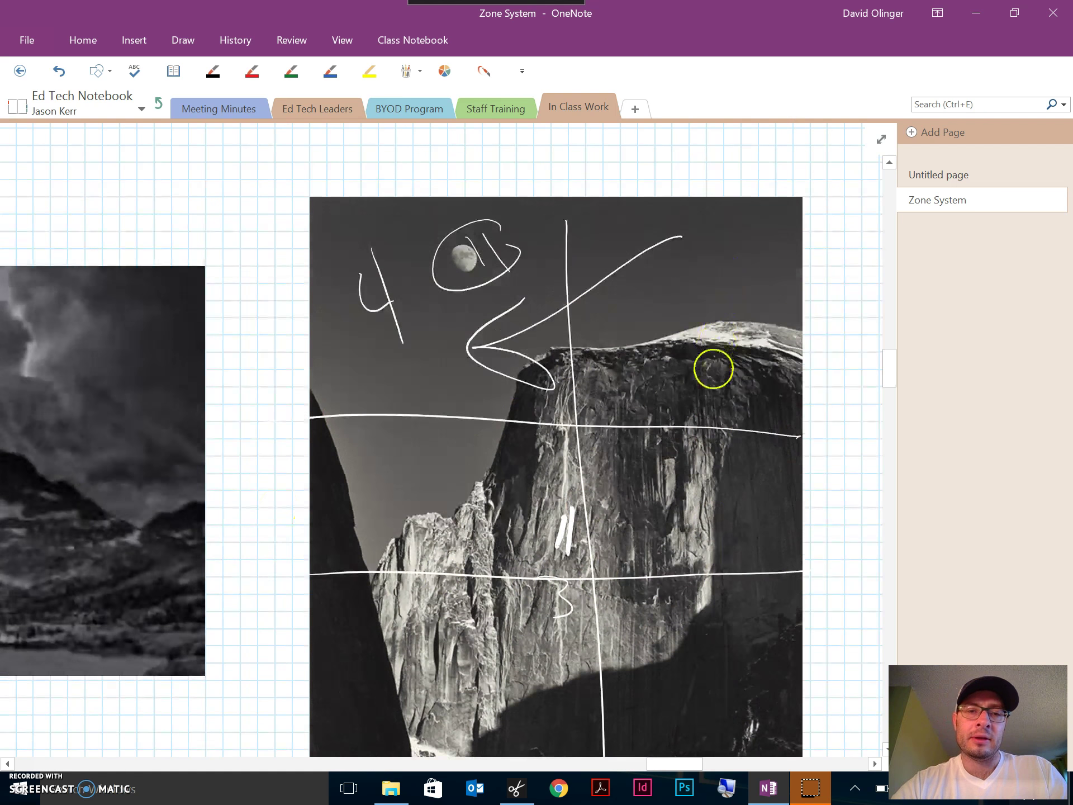
Start inserting a picture from file into the empty black box above the lower Zone System chart
{"action": "scroll", "coordinate": [711, 368], "scroll_direction": "down", "scroll_amount": 3}
{"action": "scroll", "coordinate": [727, 392], "scroll_direction": "down", "scroll_amount": 2}
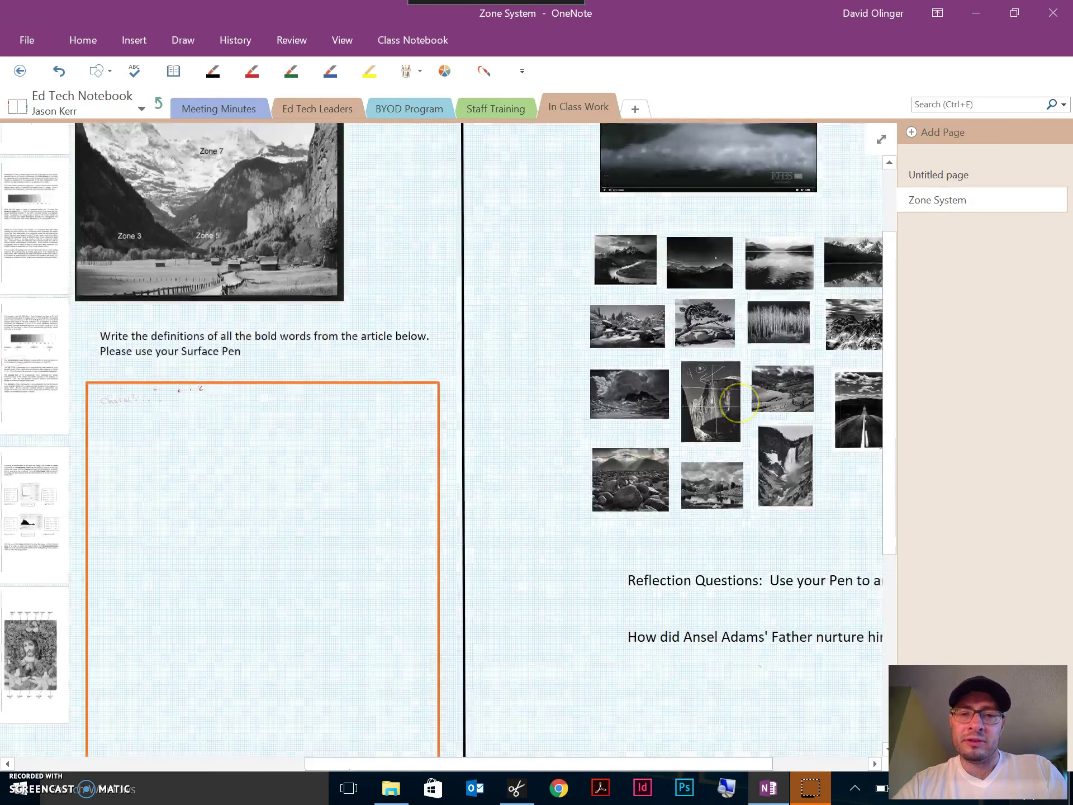
{"action": "scroll", "coordinate": [801, 384], "scroll_direction": "down", "scroll_amount": 5}
{"action": "scroll", "coordinate": [800, 383], "scroll_direction": "left", "scroll_amount": 4}
{"action": "scroll", "coordinate": [581, 532], "scroll_direction": "left", "scroll_amount": 5}
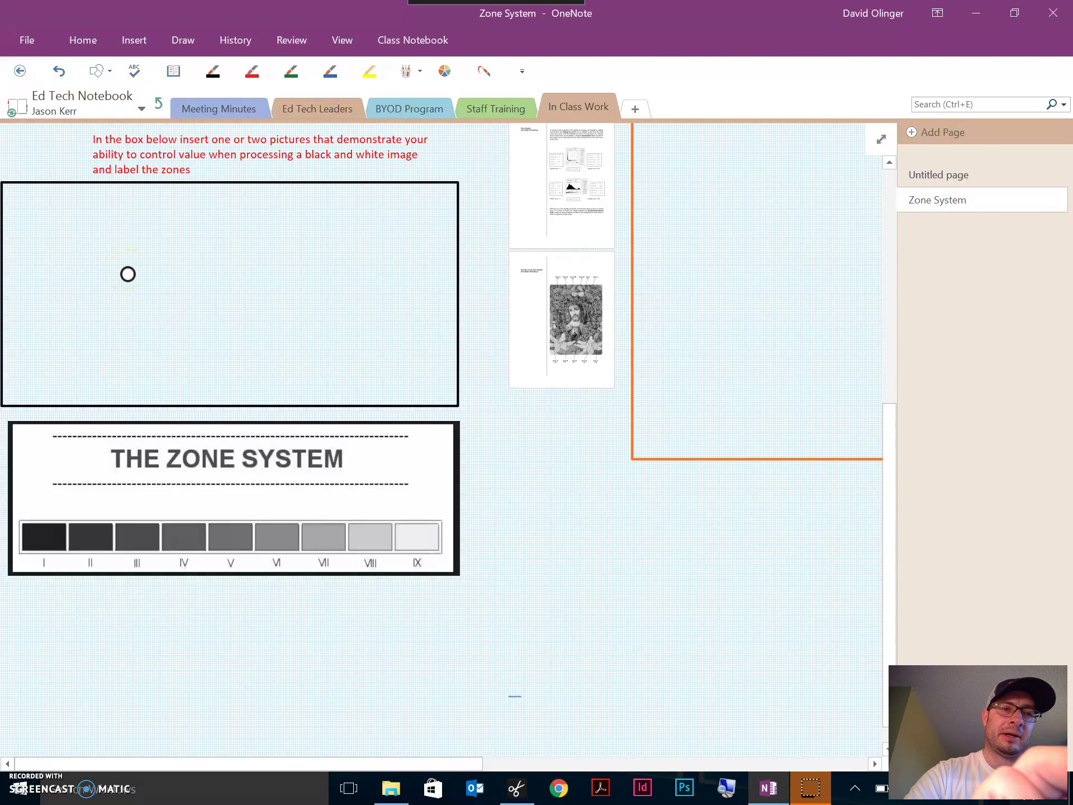
{"action": "left_click", "coordinate": [133, 40]}
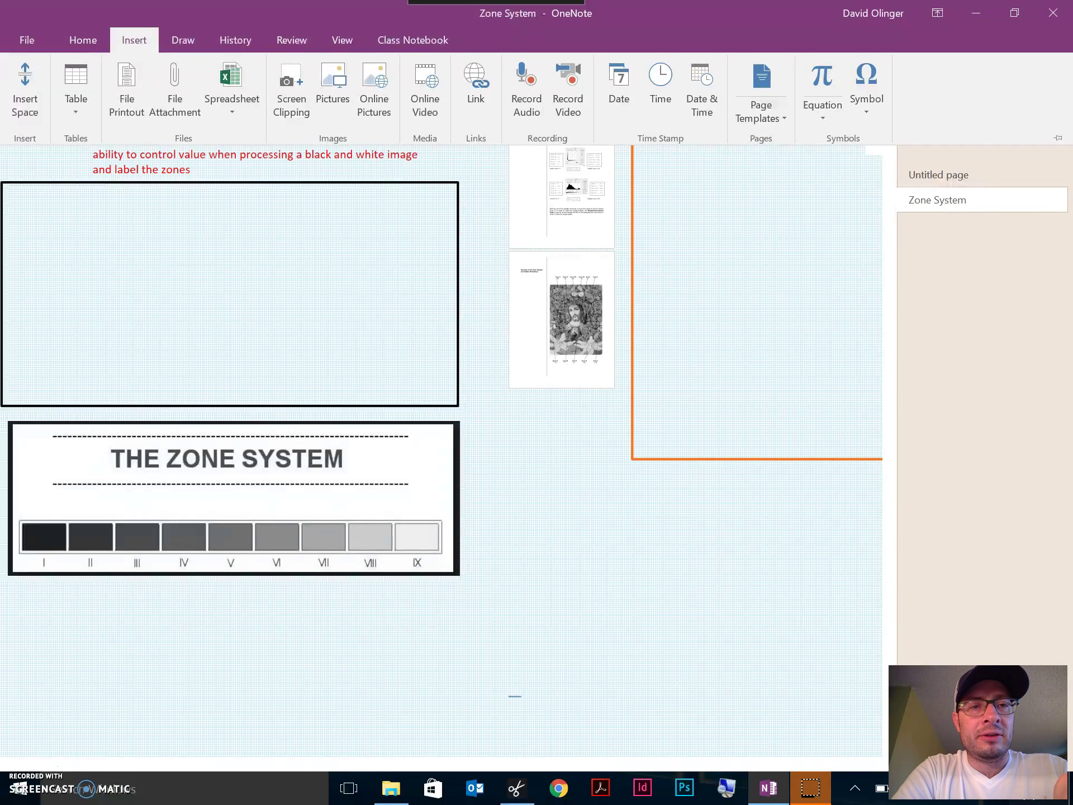
{"action": "left_click", "coordinate": [332, 83]}
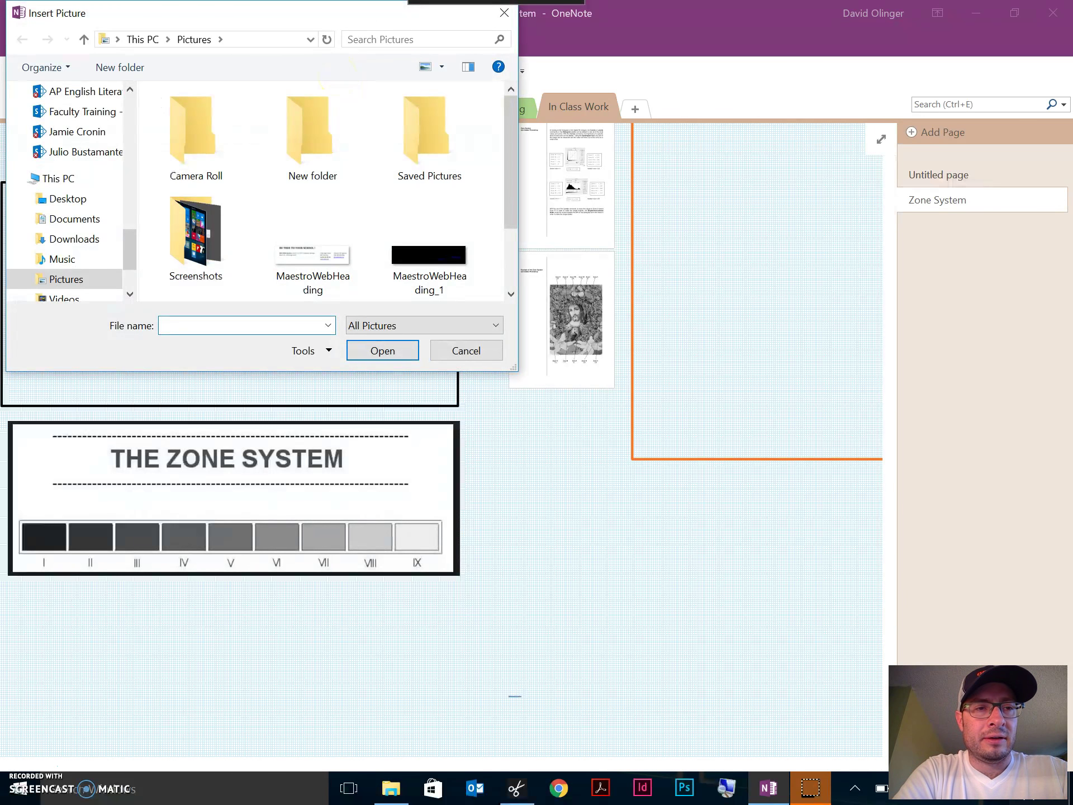
Browse to the Olympic Penninsula folder within the synced Pictures folder
{"action": "scroll", "coordinate": [327, 193], "scroll_direction": "down", "scroll_amount": 2}
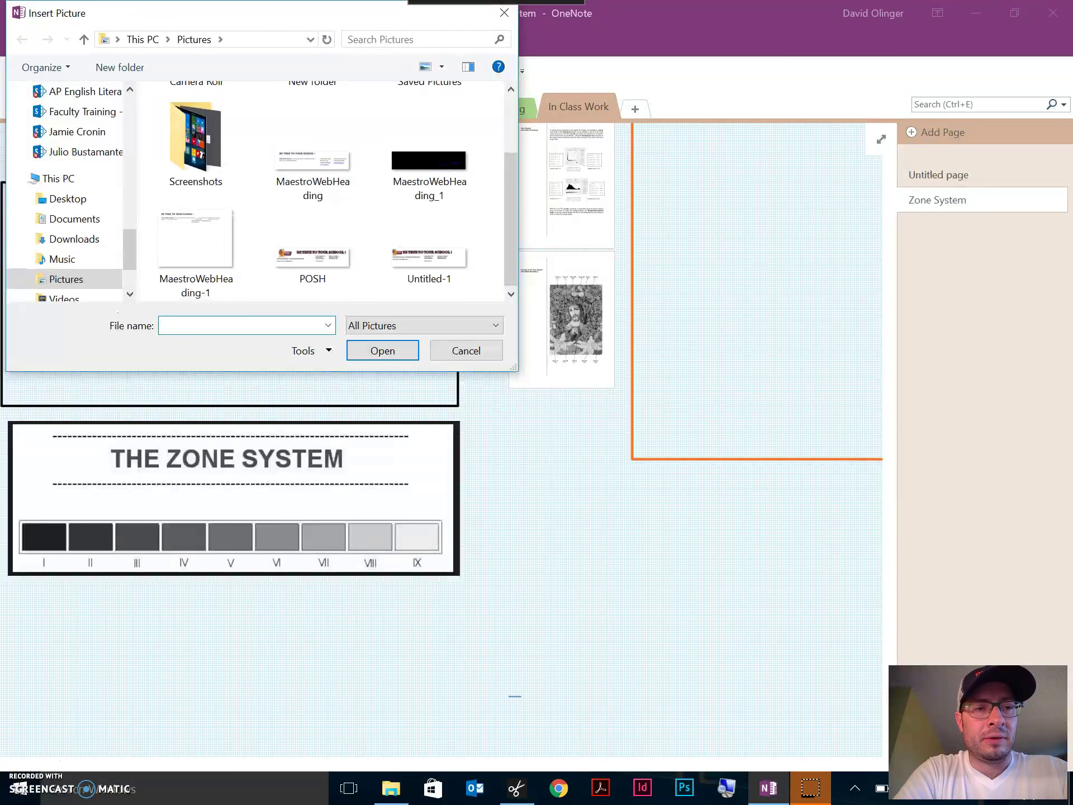
{"action": "scroll", "coordinate": [66, 224], "scroll_direction": "down", "scroll_amount": 2}
{"action": "scroll", "coordinate": [66, 190], "scroll_direction": "up", "scroll_amount": 1}
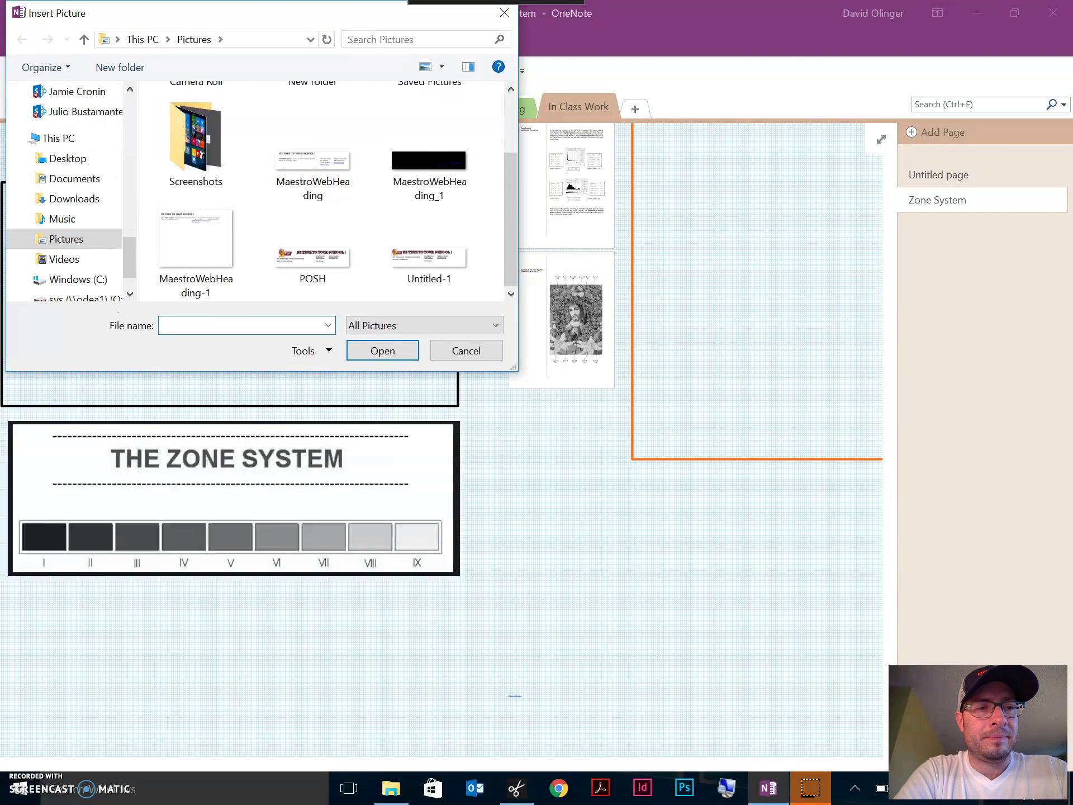
{"action": "scroll", "coordinate": [66, 190], "scroll_direction": "down", "scroll_amount": 1}
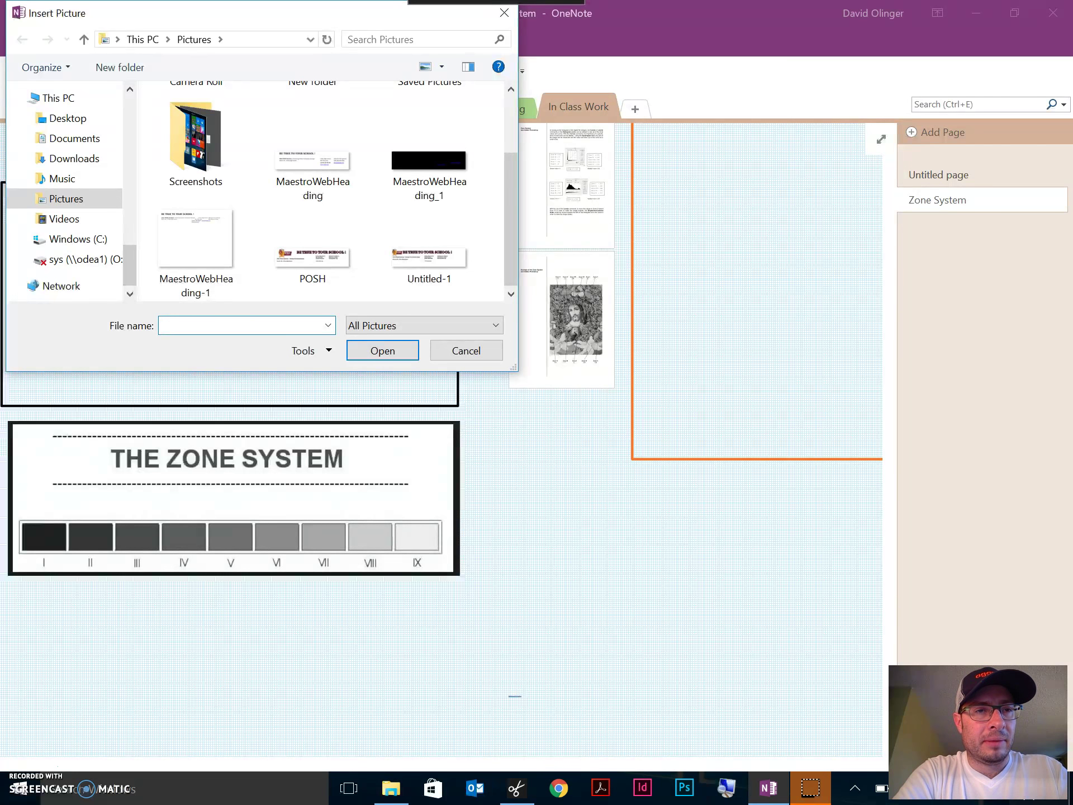
{"action": "scroll", "coordinate": [132, 86], "scroll_direction": "up", "scroll_amount": 1}
{"action": "left_click", "coordinate": [127, 90]}
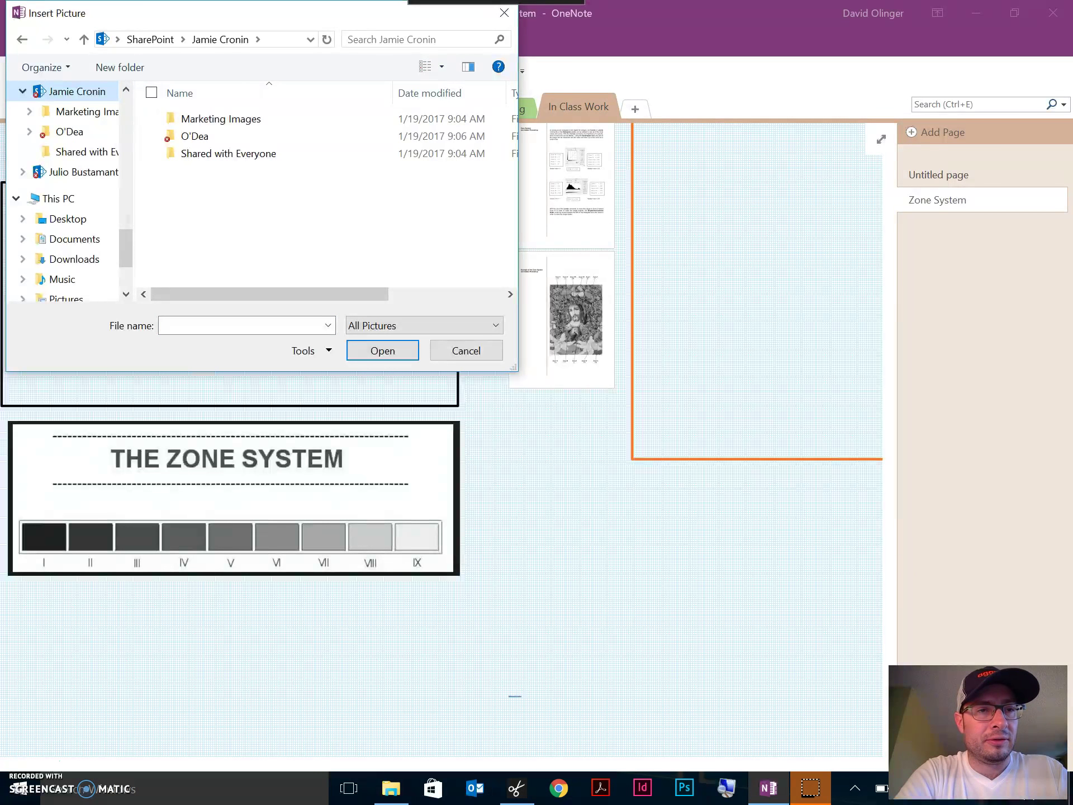
{"action": "left_click_drag", "start_coordinate": [126, 242], "coordinate": [133, 152]}
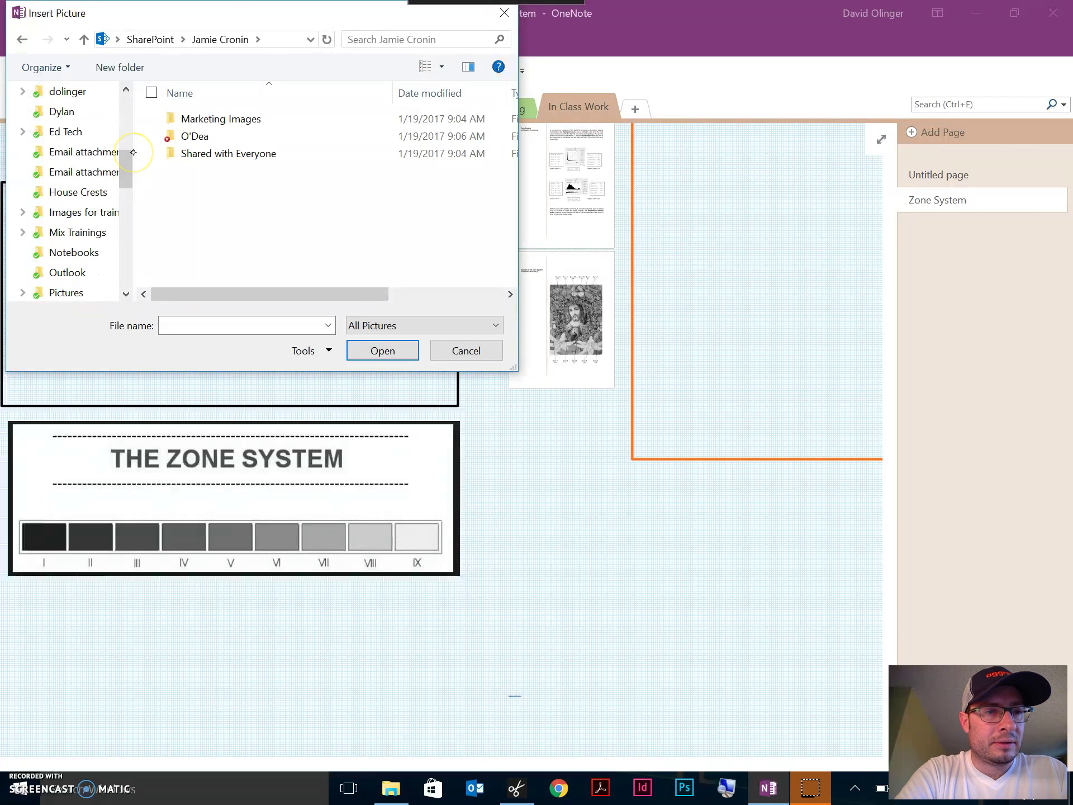
{"action": "left_click", "coordinate": [125, 196]}
{"action": "left_click", "coordinate": [60, 231]}
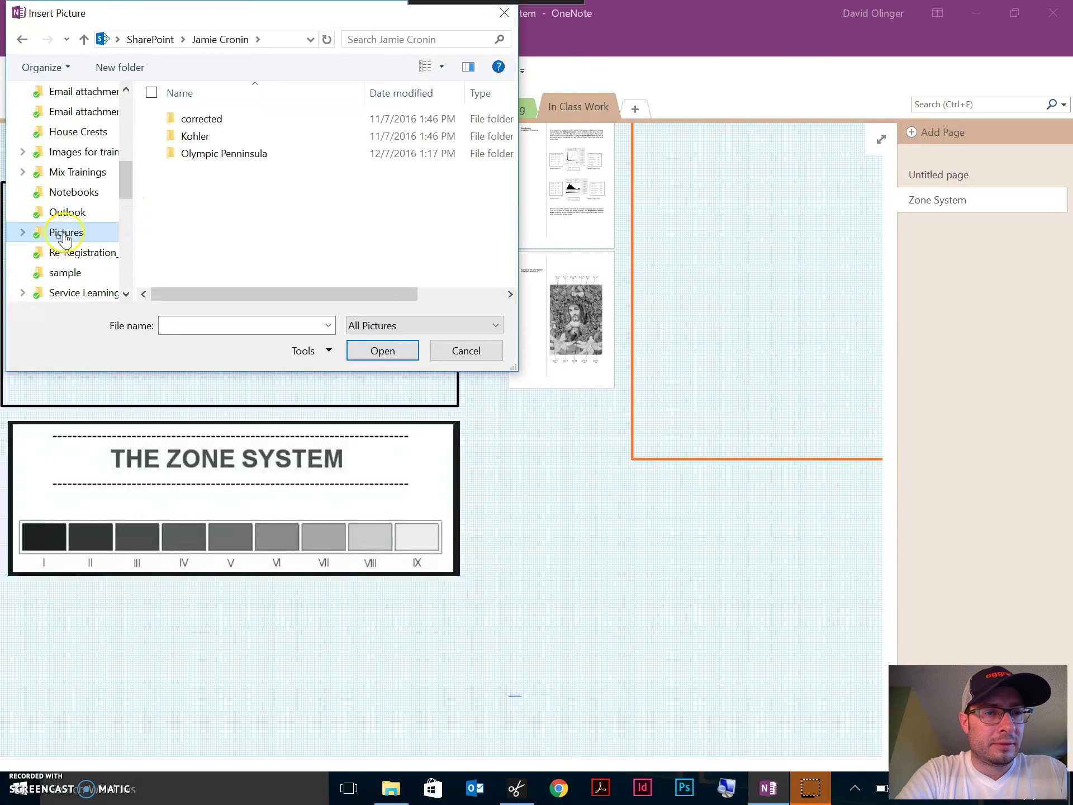
{"action": "double_click", "coordinate": [215, 153]}
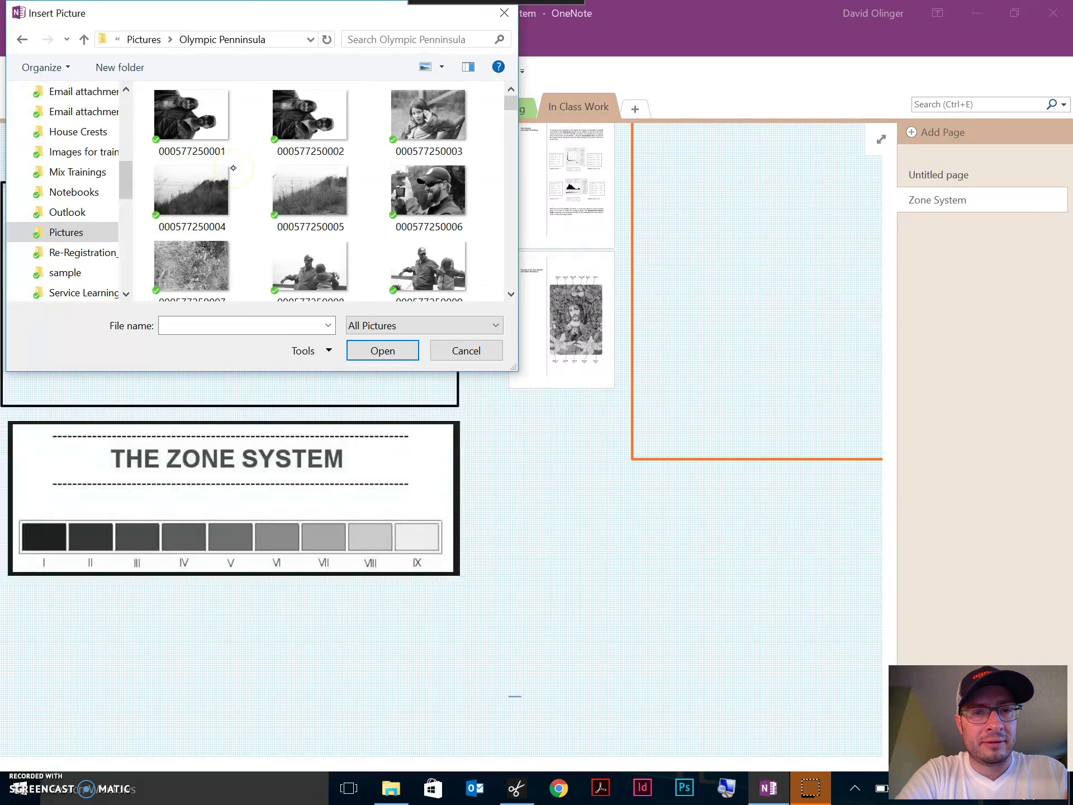
{"action": "scroll", "coordinate": [240, 170], "scroll_direction": "down", "scroll_amount": 3}
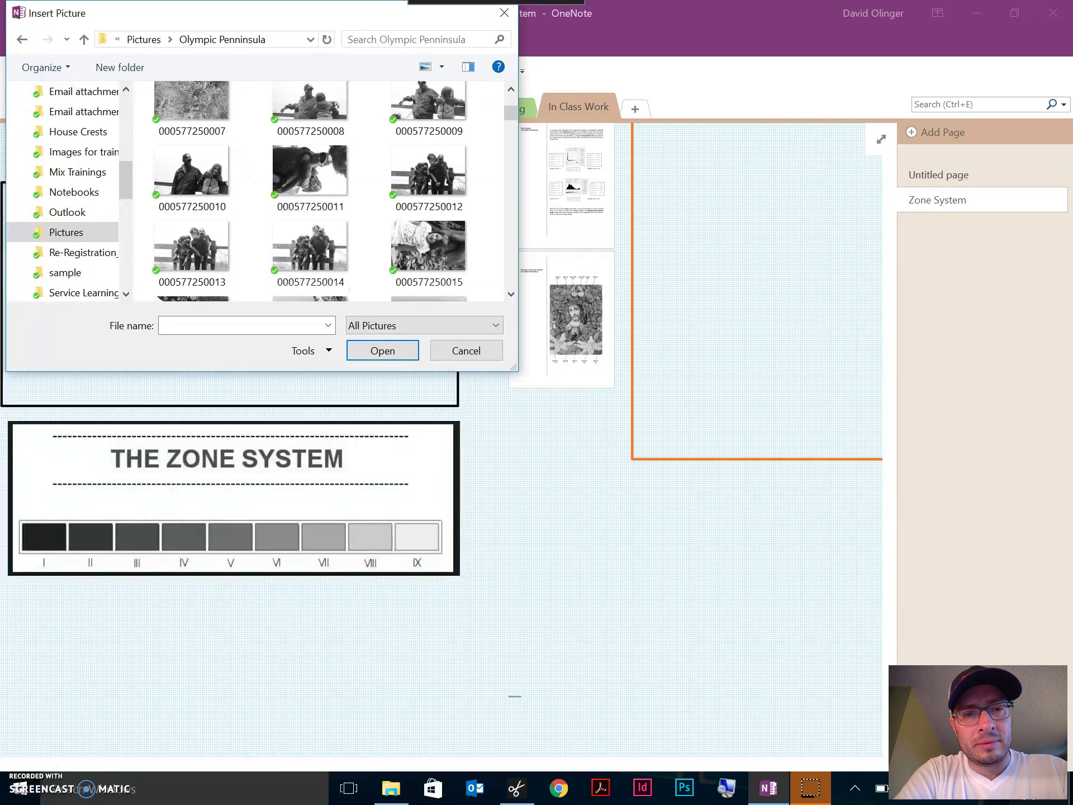
{"action": "scroll", "coordinate": [310, 190], "scroll_direction": "down", "scroll_amount": 3}
{"action": "left_click", "coordinate": [311, 231]}
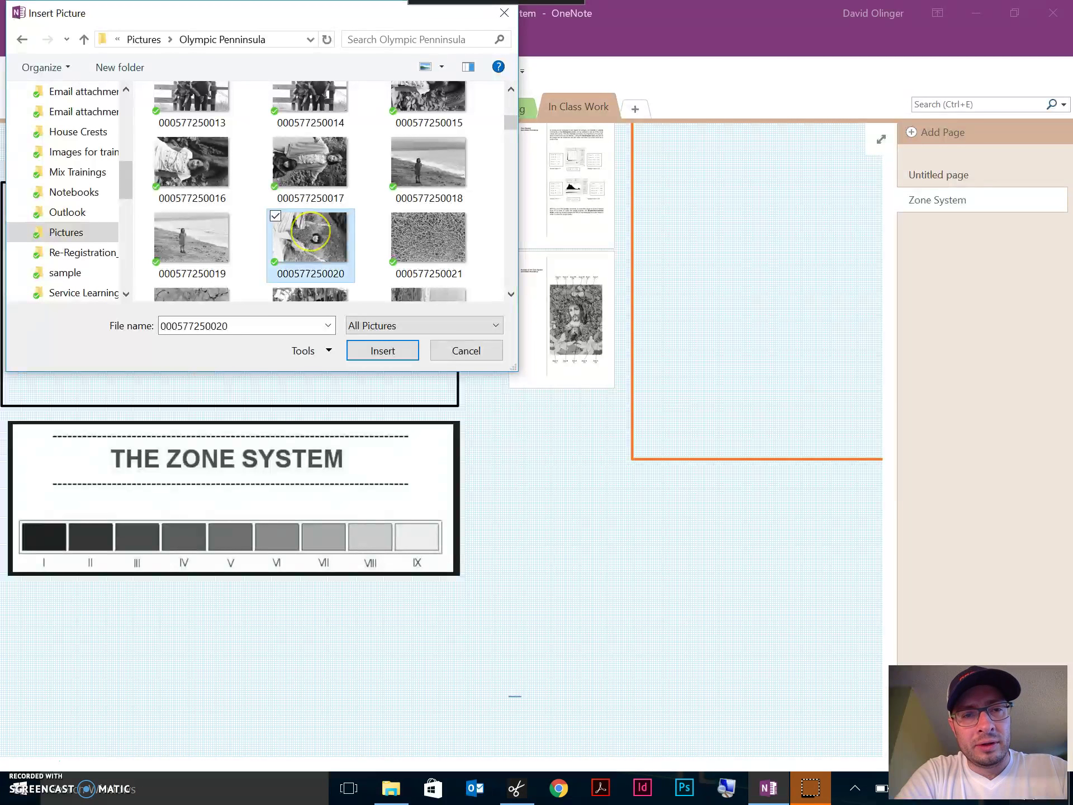
{"action": "left_click", "coordinate": [367, 351]}
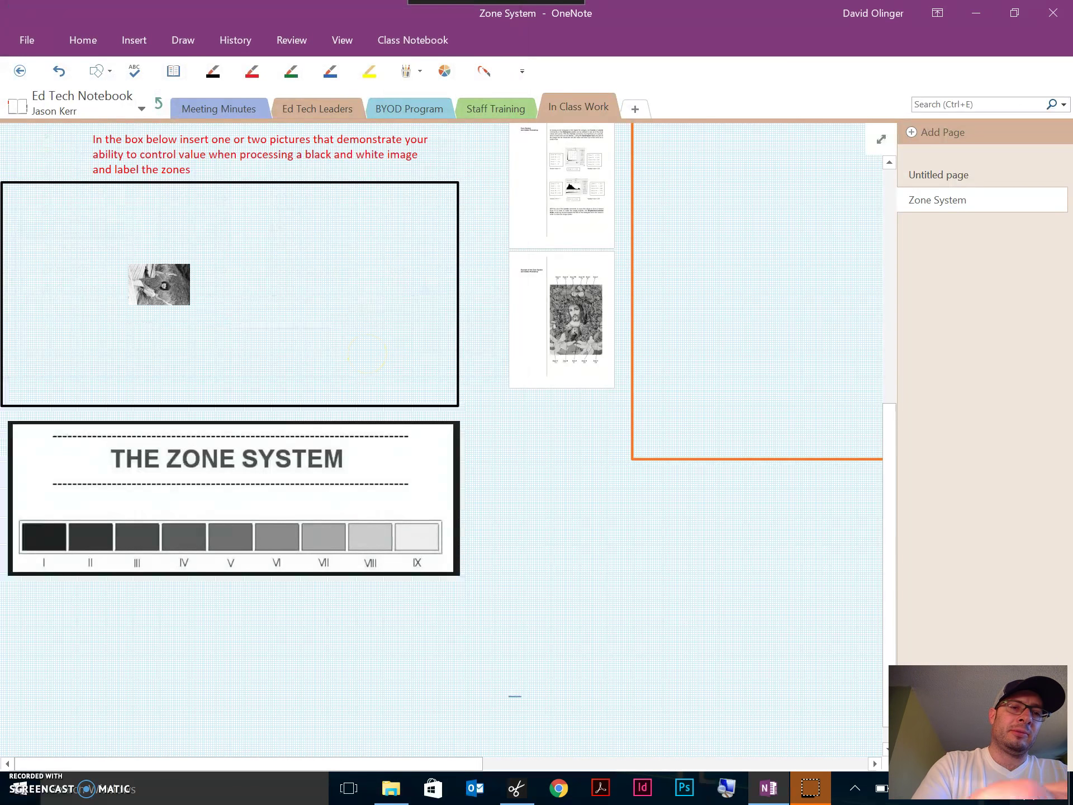
Enlarge the inserted picture inside the black box to roughly two and a half times its size
{"action": "scroll", "coordinate": [366, 352], "scroll_direction": "up", "scroll_amount": 6}
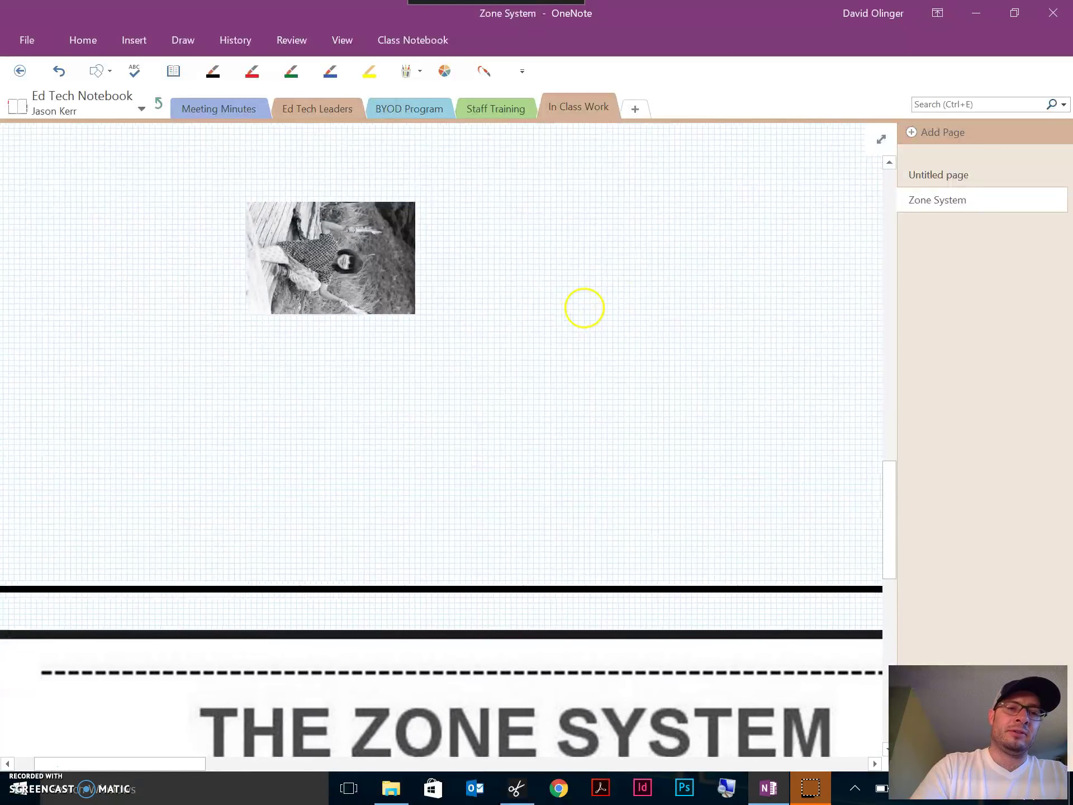
{"action": "right_click", "coordinate": [329, 258]}
{"action": "scroll", "coordinate": [330, 258], "scroll_direction": "up", "scroll_amount": 3}
{"action": "scroll", "coordinate": [329, 258], "scroll_direction": "right", "scroll_amount": 2}
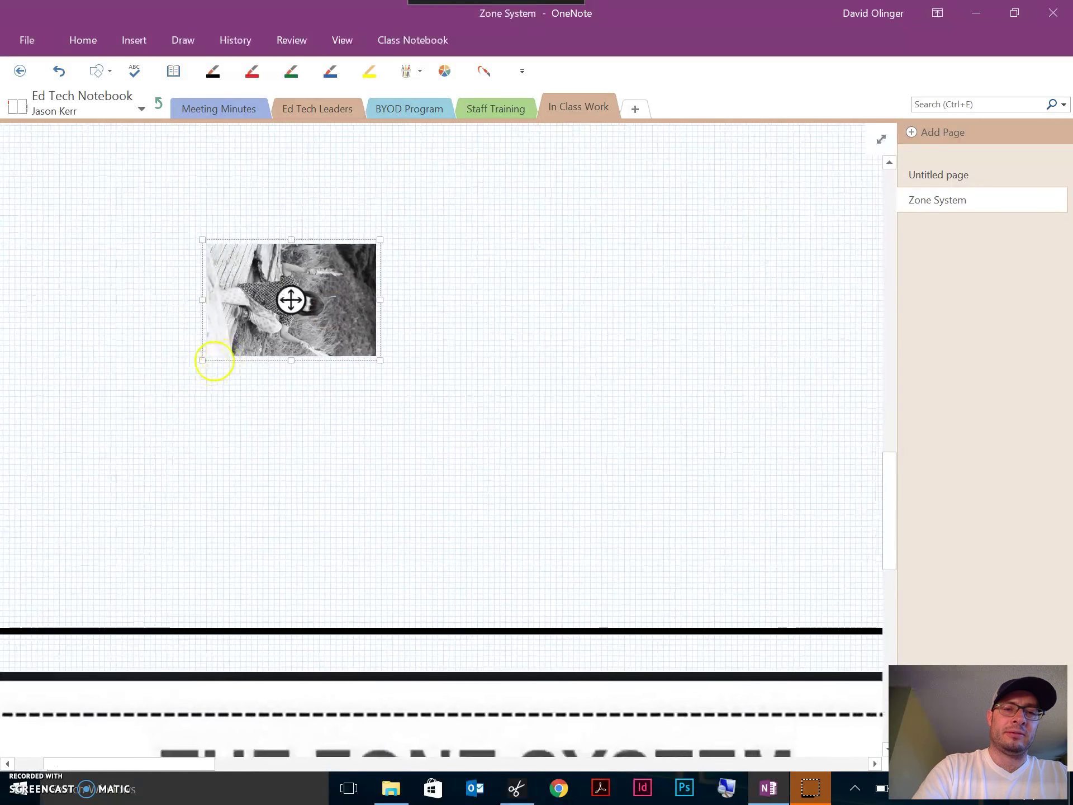
{"action": "scroll", "coordinate": [168, 389], "scroll_direction": "down", "scroll_amount": 1}
{"action": "scroll", "coordinate": [168, 390], "scroll_direction": "left", "scroll_amount": 2}
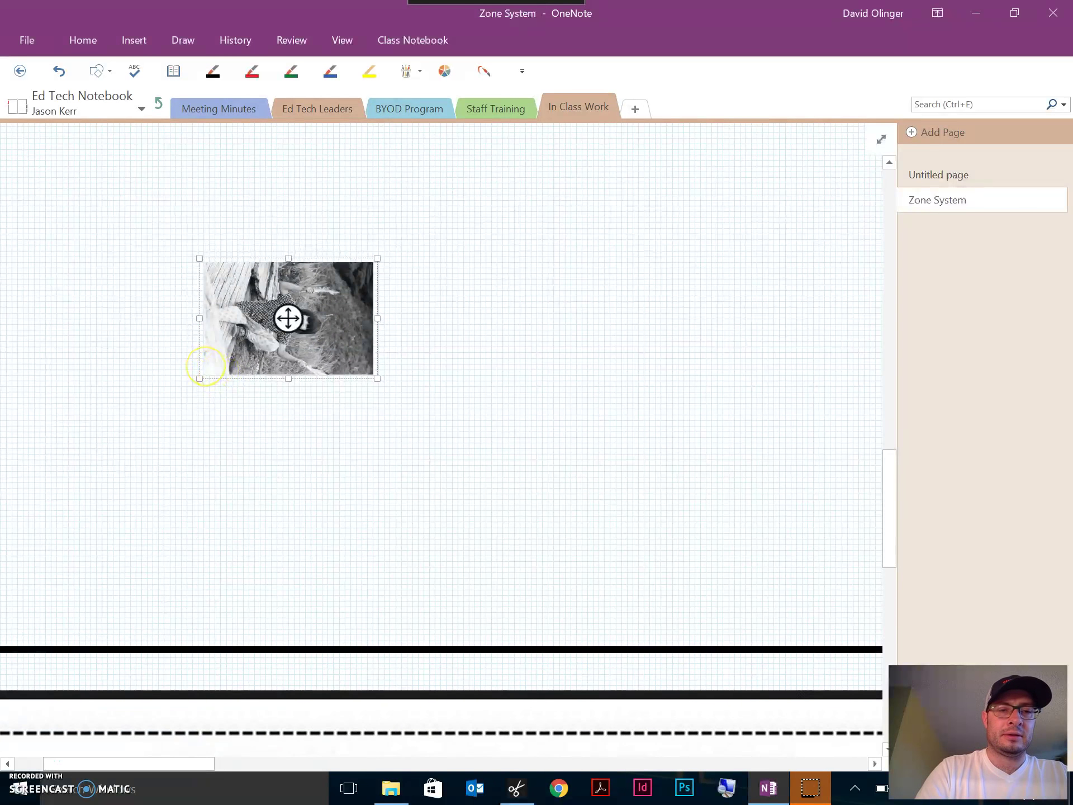
{"action": "left_click_drag", "start_coordinate": [199, 381], "coordinate": [17, 558]}
{"action": "scroll", "coordinate": [152, 409], "scroll_direction": "down", "scroll_amount": 6}
{"action": "scroll", "coordinate": [152, 409], "scroll_direction": "left", "scroll_amount": 6}
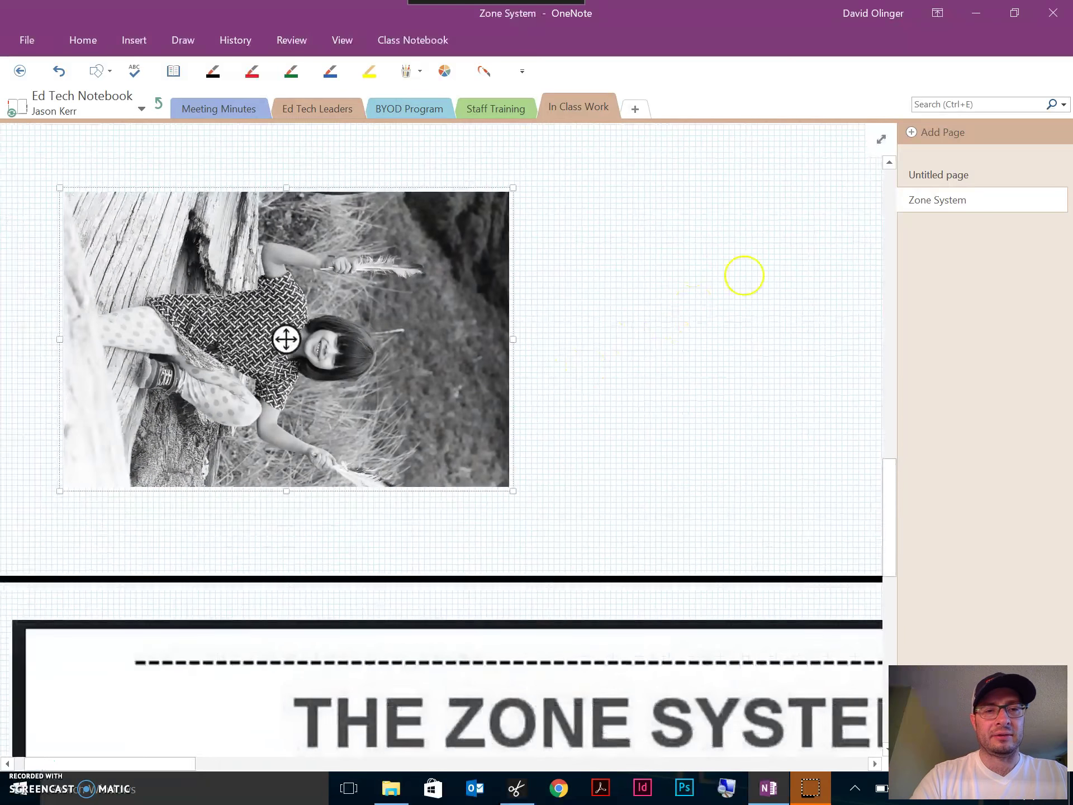
Try to bring up the editing options for the enlarged picture
{"action": "right_click", "coordinate": [425, 286]}
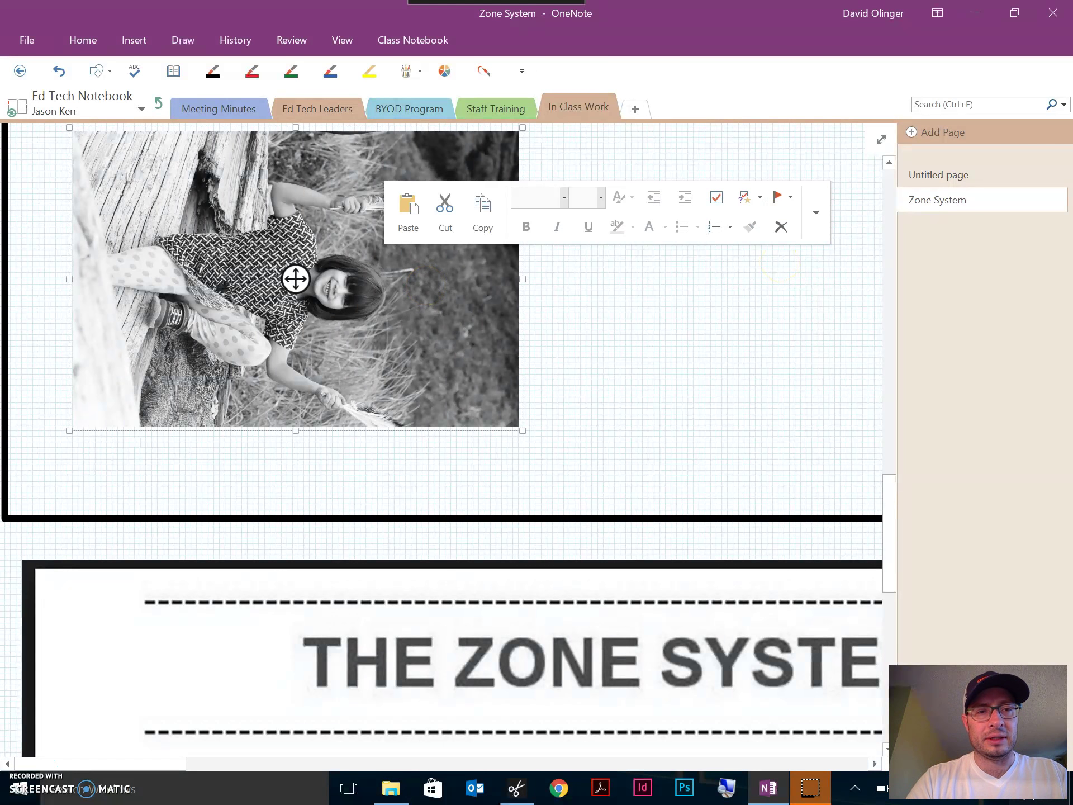
{"action": "right_click", "coordinate": [397, 346]}
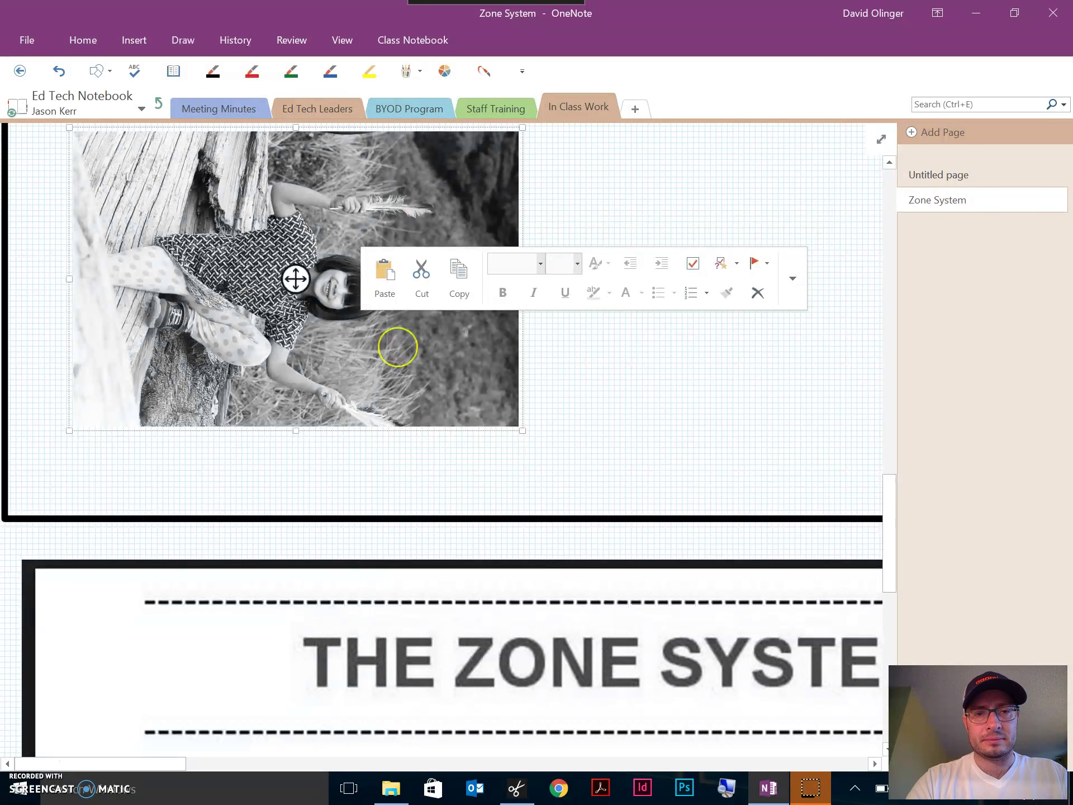
{"action": "left_click", "coordinate": [721, 444]}
{"action": "left_click_drag", "start_coordinate": [452, 327], "coordinate": [449, 348]}
{"action": "right_click", "coordinate": [412, 333]}
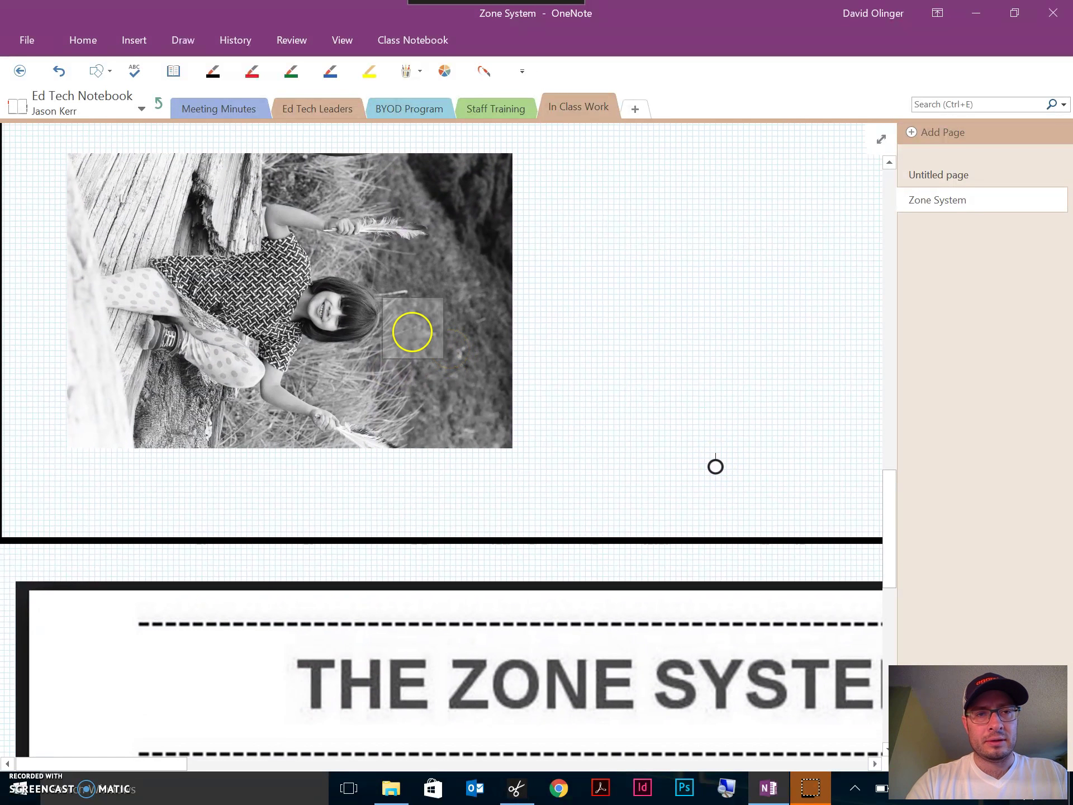